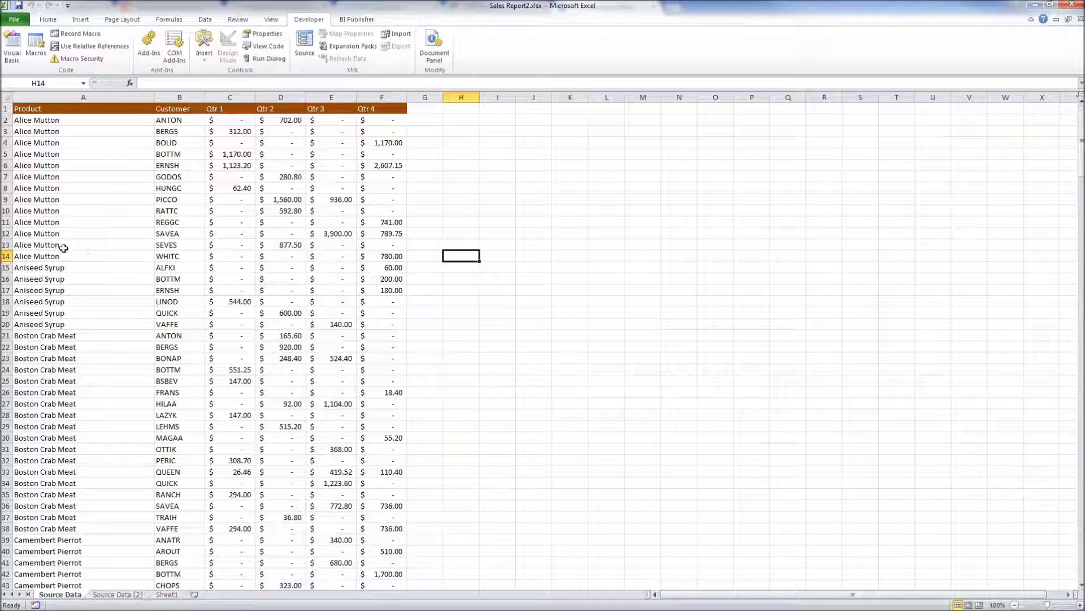
# Start recording a new macro stored in This Workbook, keeping the default macro name.
pyautogui.scroll(-3, 176, 352)
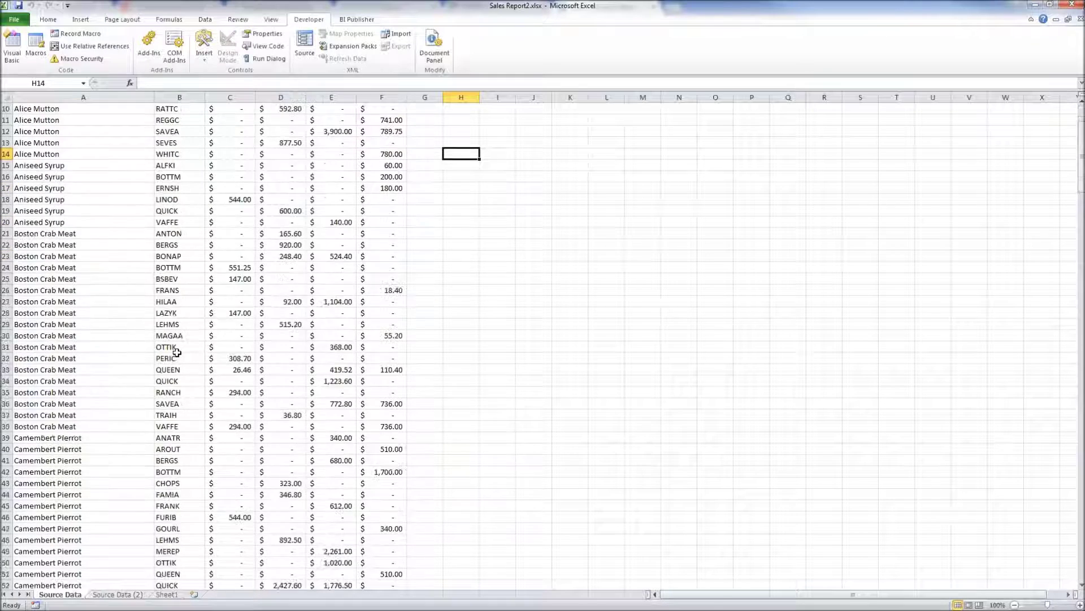
pyautogui.scroll(-4, 178, 358)
pyautogui.scroll(7, 178, 358)
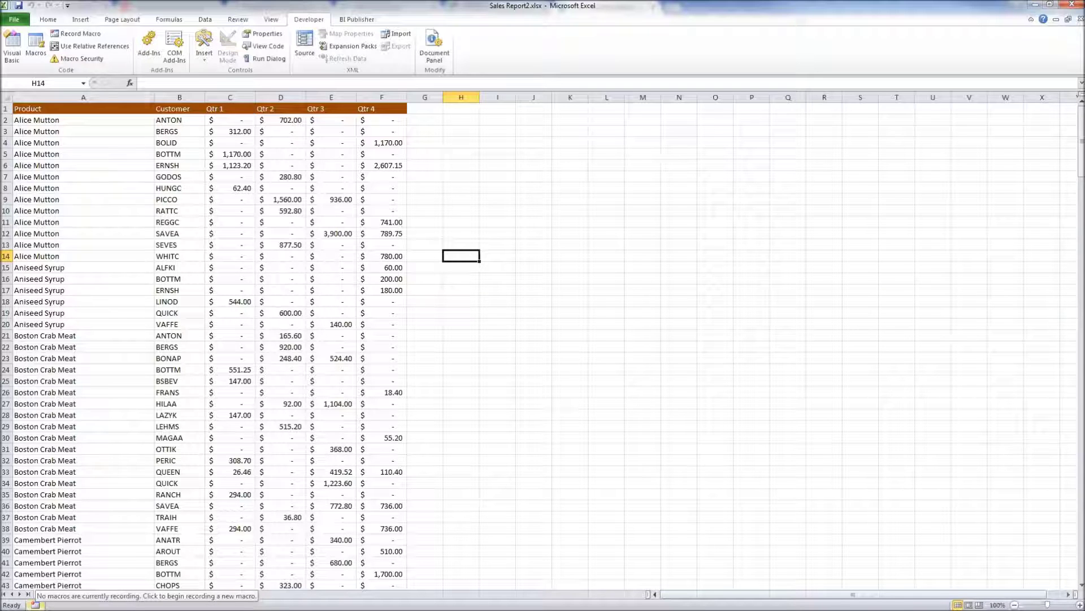
pyautogui.click(35, 605)
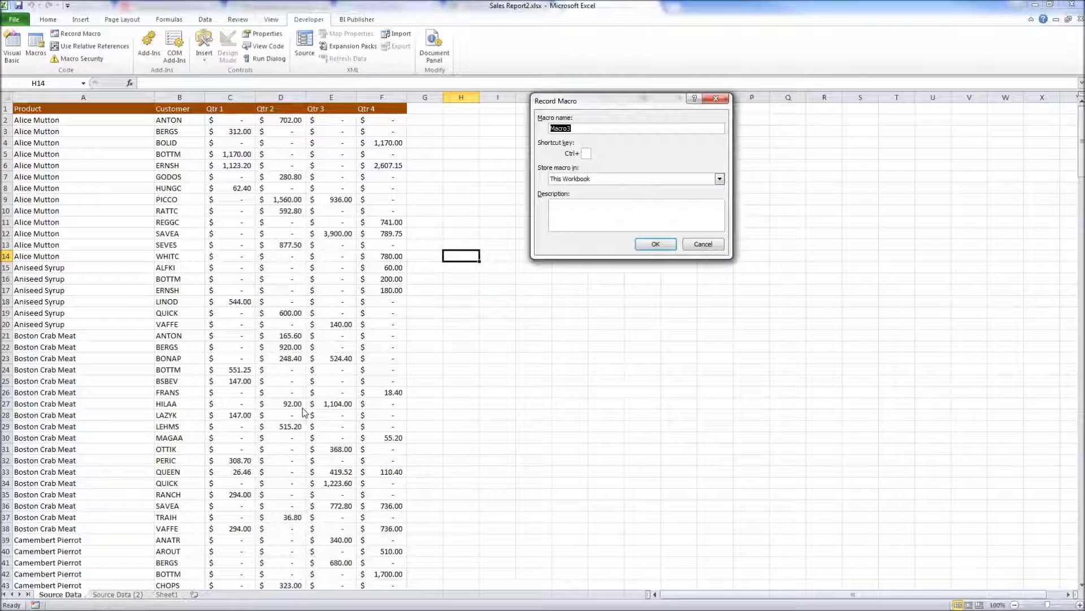
pyautogui.click(658, 249)
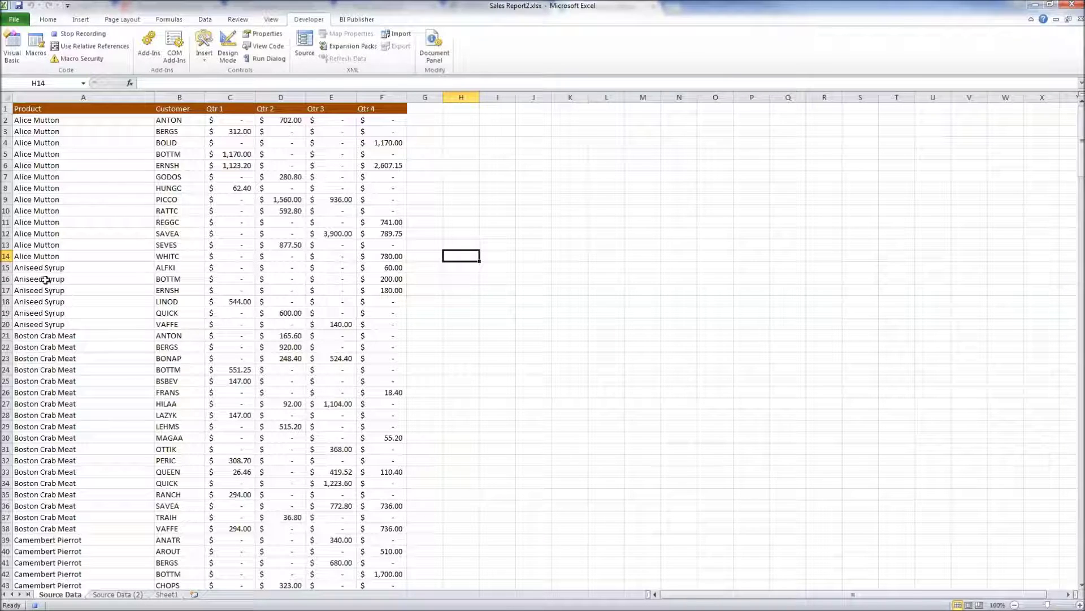
# Insert a blank row above the first Aniseed Syrup, Boston Crab Meat and Camembert Pierrot rows, at rows 15, 22 and 41.
pyautogui.click(7, 268)
pyautogui.rightClick(9, 269)
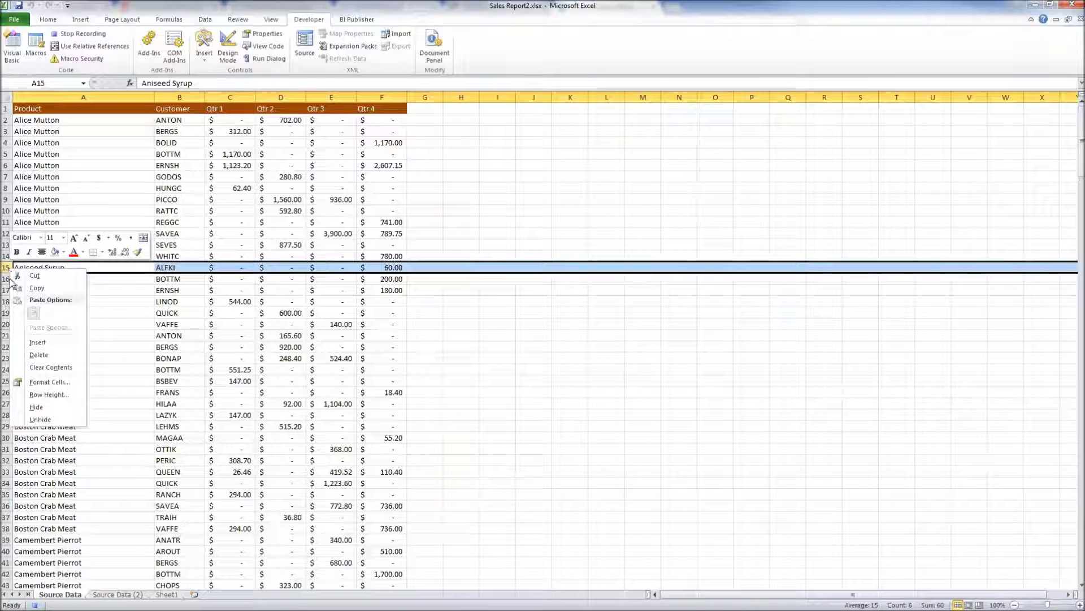
pyautogui.click(35, 342)
pyautogui.scroll(-3, 32, 342)
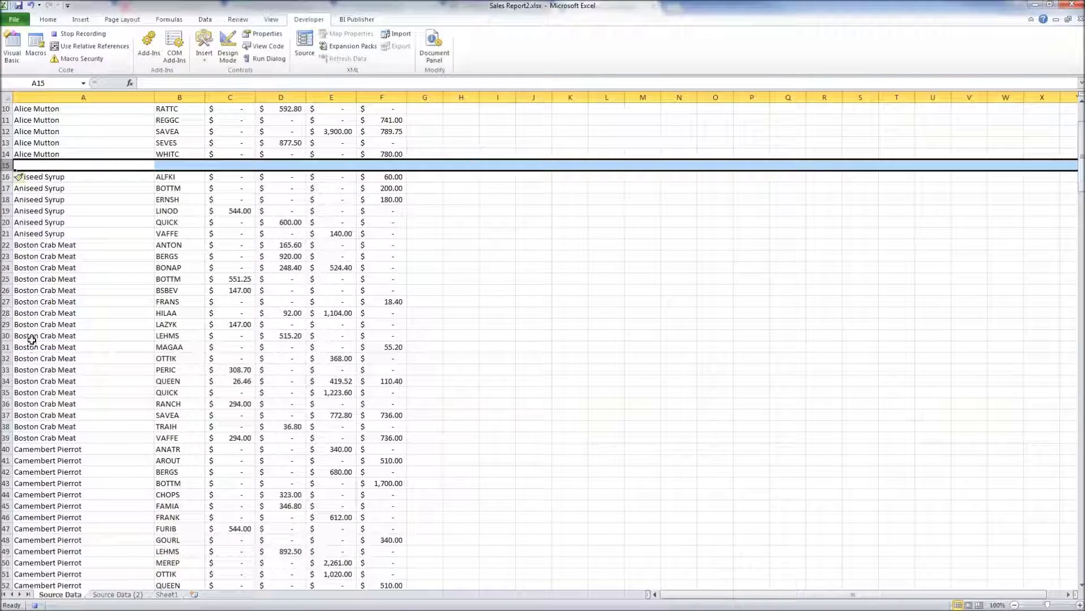
pyautogui.rightClick(5, 245)
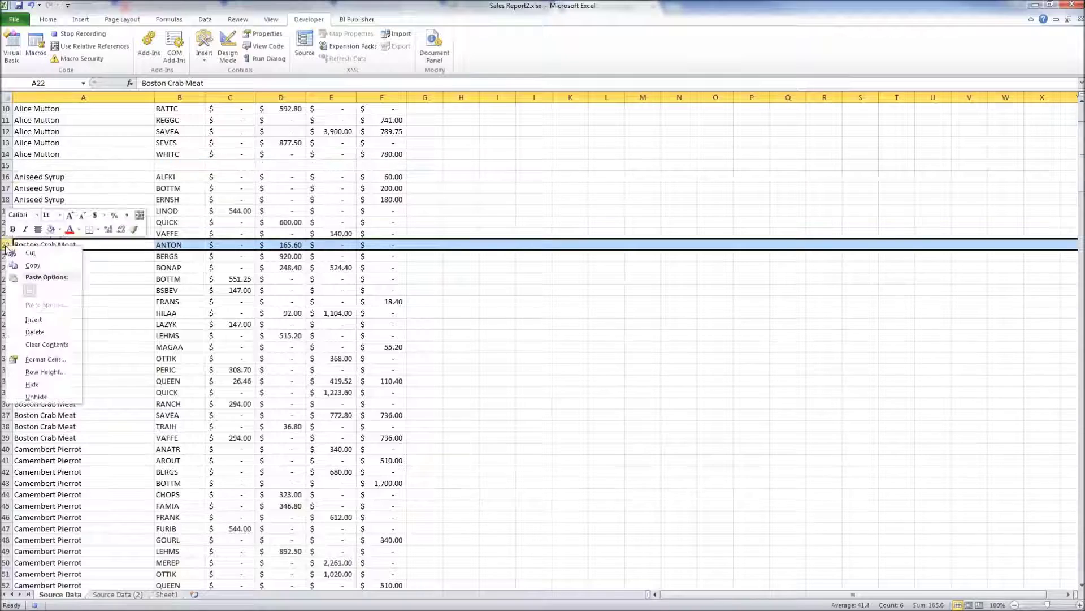
pyautogui.click(29, 323)
pyautogui.scroll(-3, 22, 348)
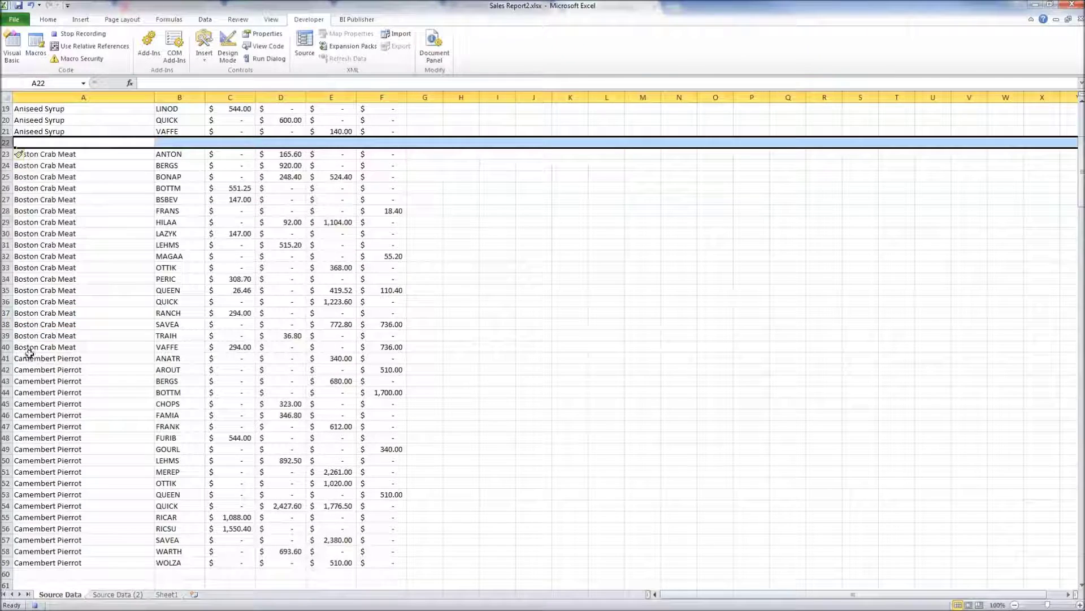
pyautogui.rightClick(5, 358)
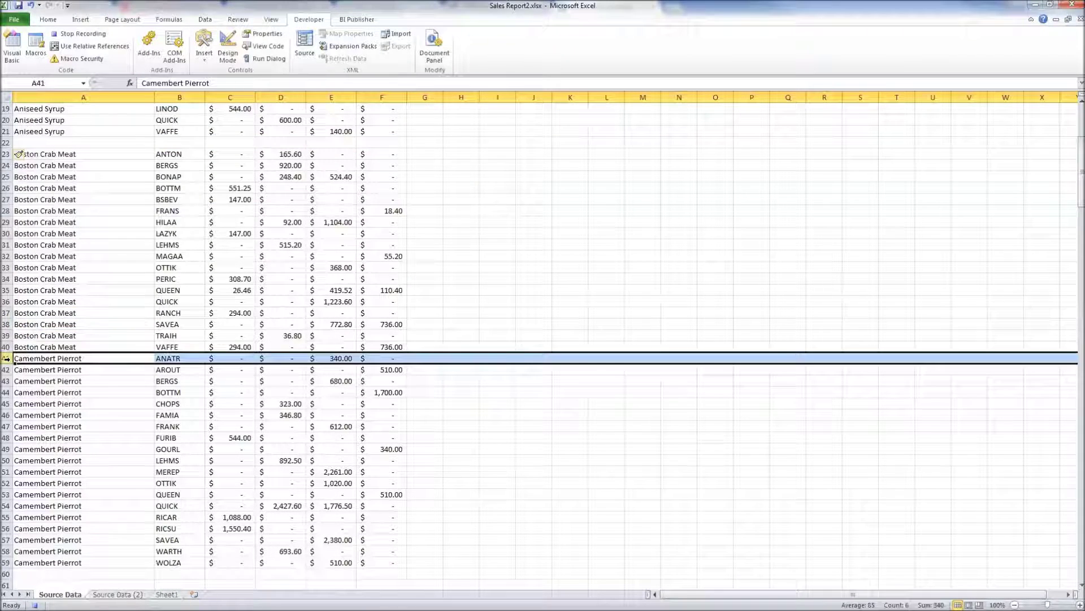
pyautogui.click(35, 435)
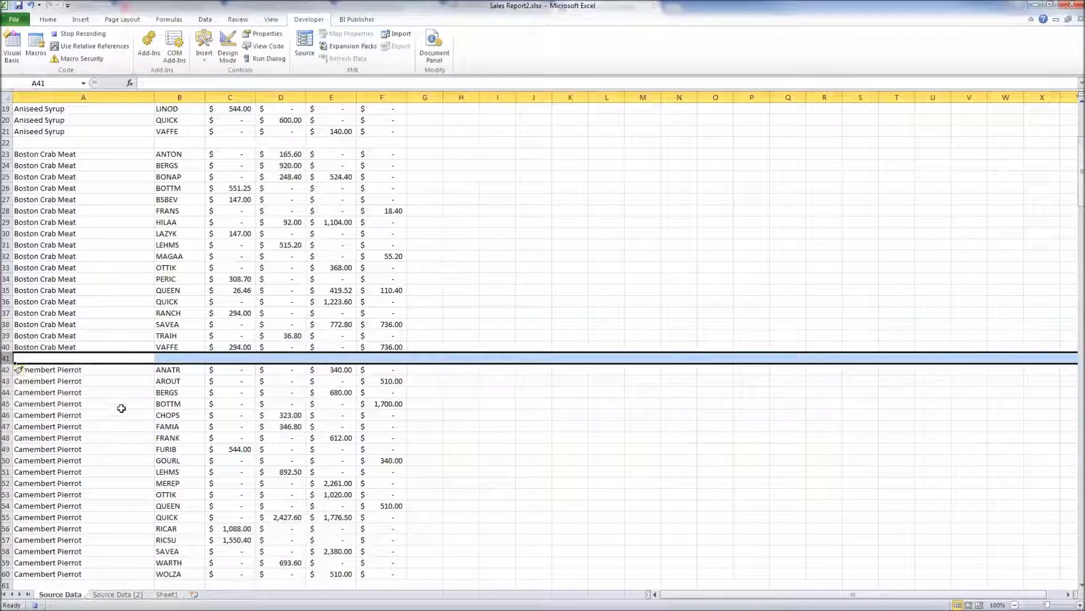
# Enter the label "SubTotal" in cell A15 and make it bold and right-aligned.
pyautogui.scroll(6, 132, 189)
pyautogui.click(116, 268)
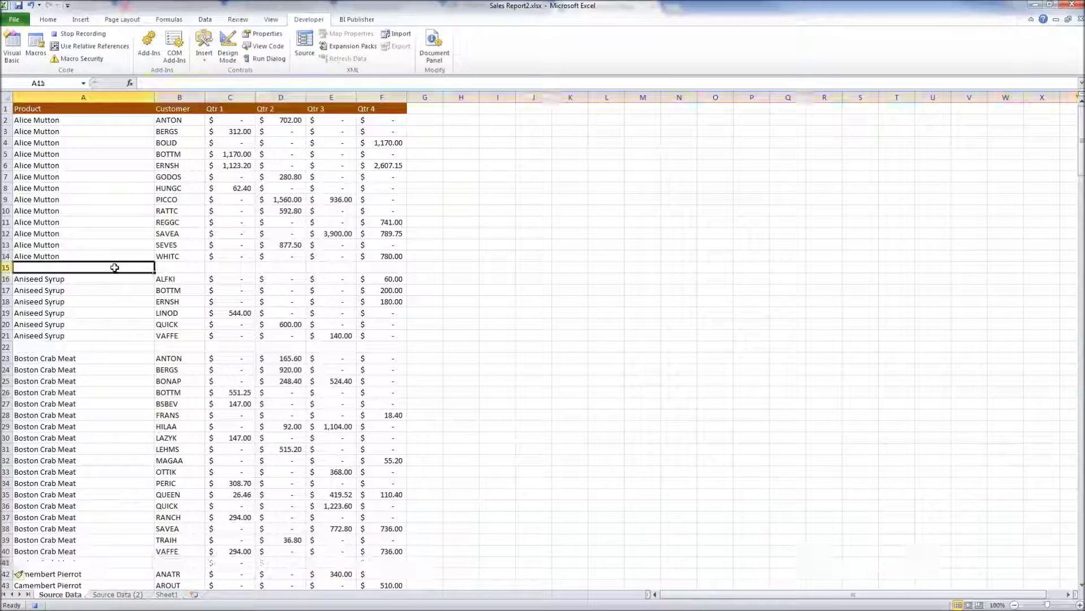
pyautogui.write('SubTotal')
pyautogui.click(127, 282)
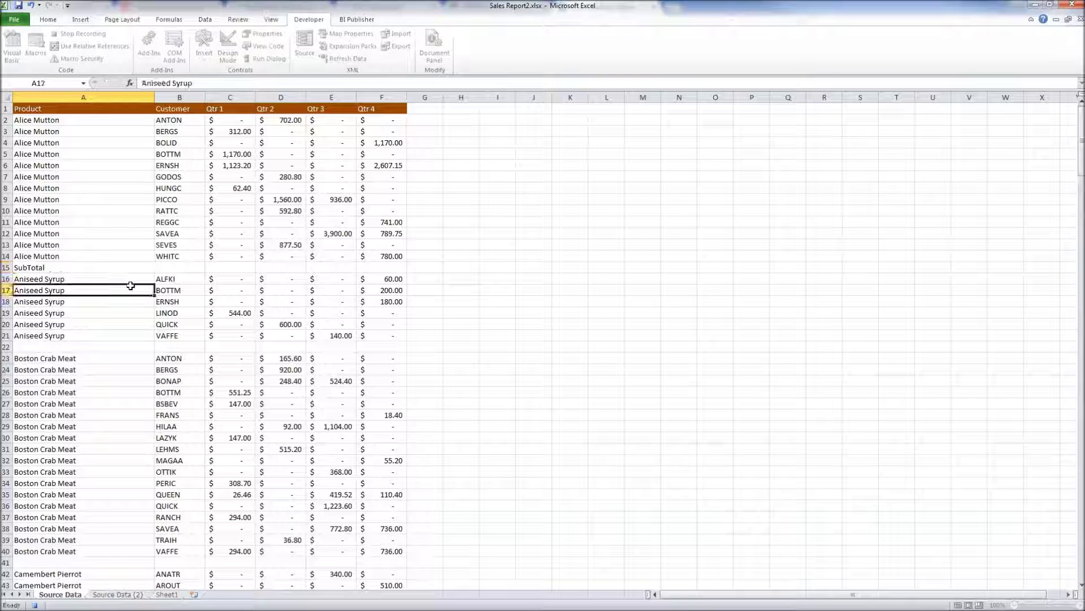
pyautogui.click(116, 269)
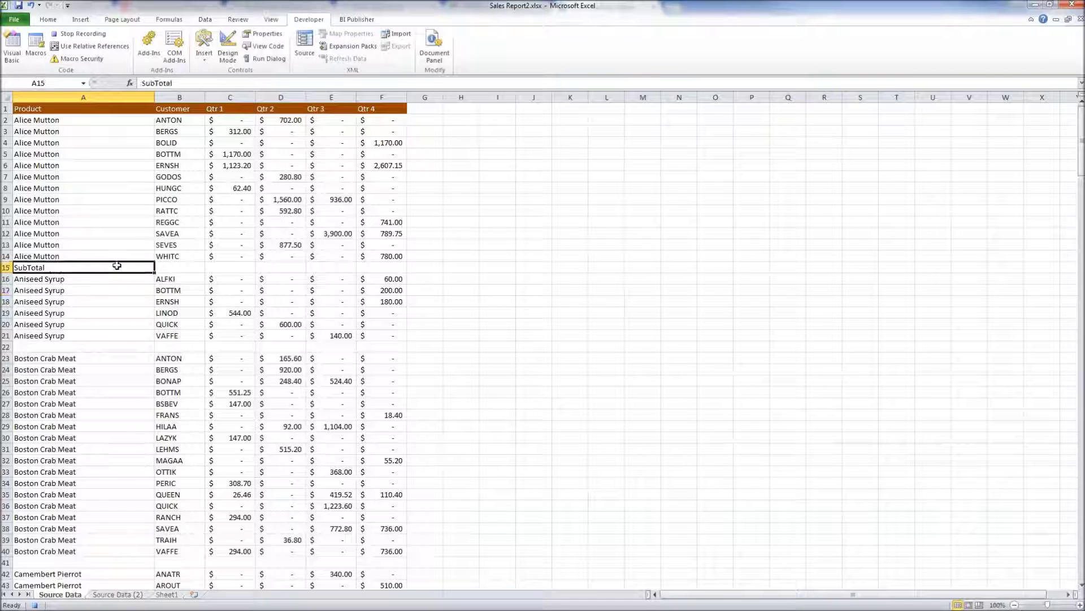
pyautogui.click(48, 20)
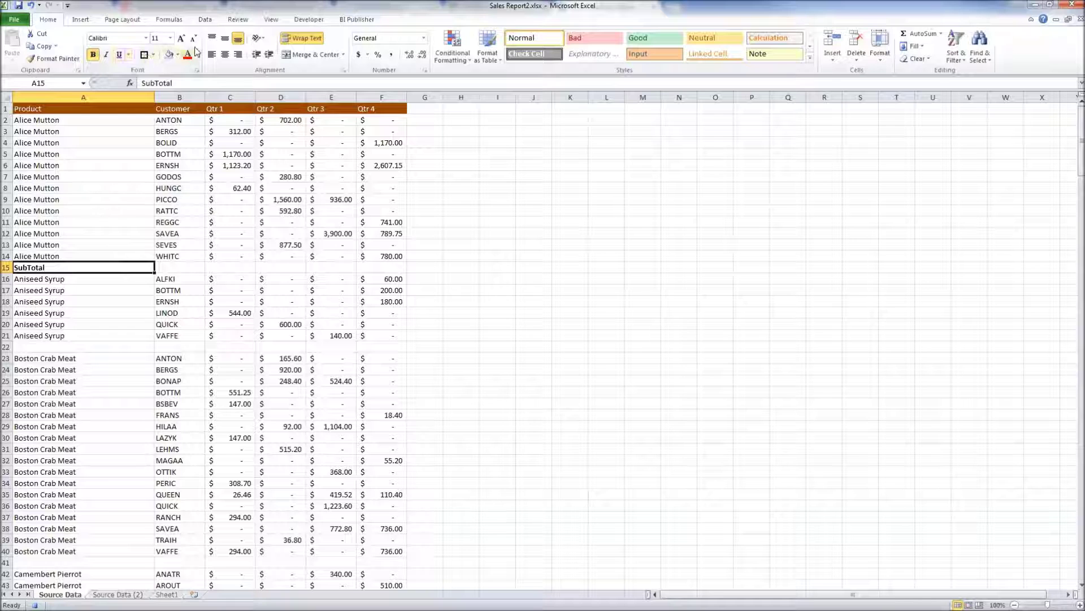
pyautogui.click(238, 54)
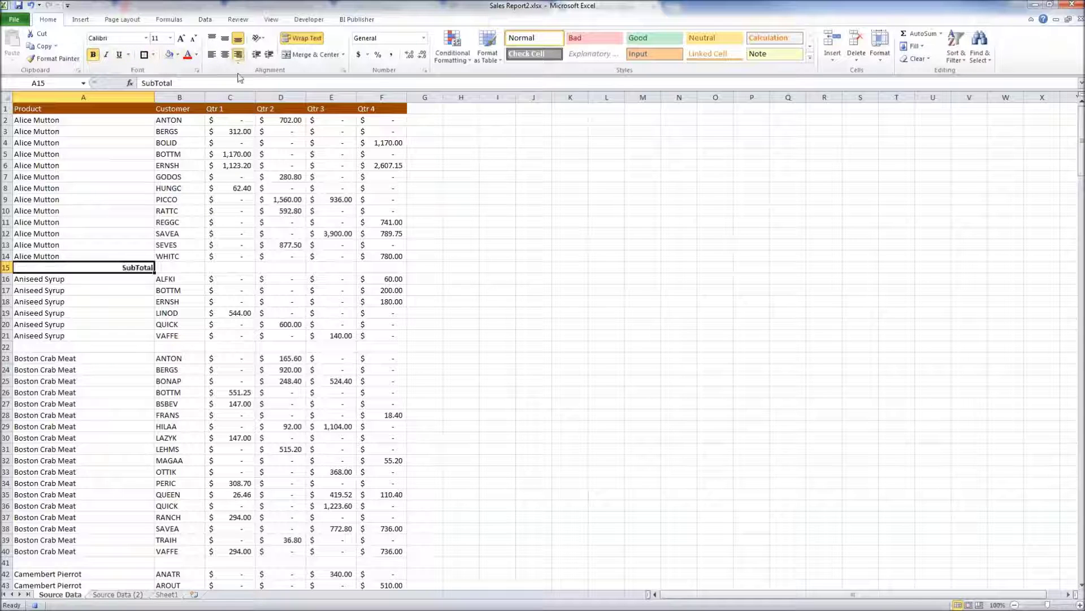
# Copy the formatted SubTotal label from A15 into cells A22, A41 and A61.
pyautogui.rightClick(130, 270)
pyautogui.click(148, 294)
pyautogui.click(131, 345)
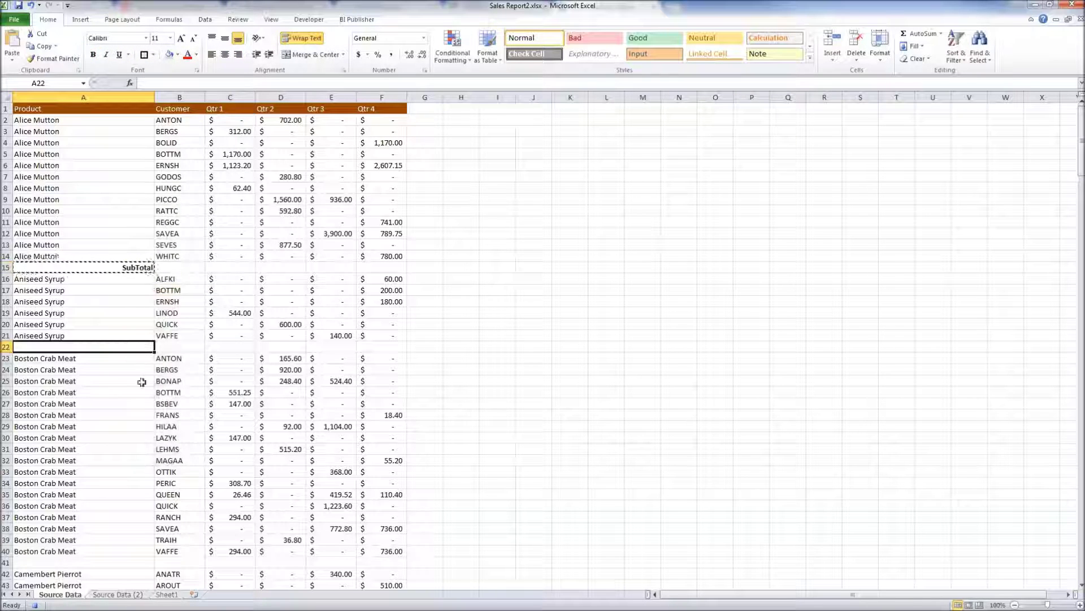
pyautogui.rightClick(144, 563)
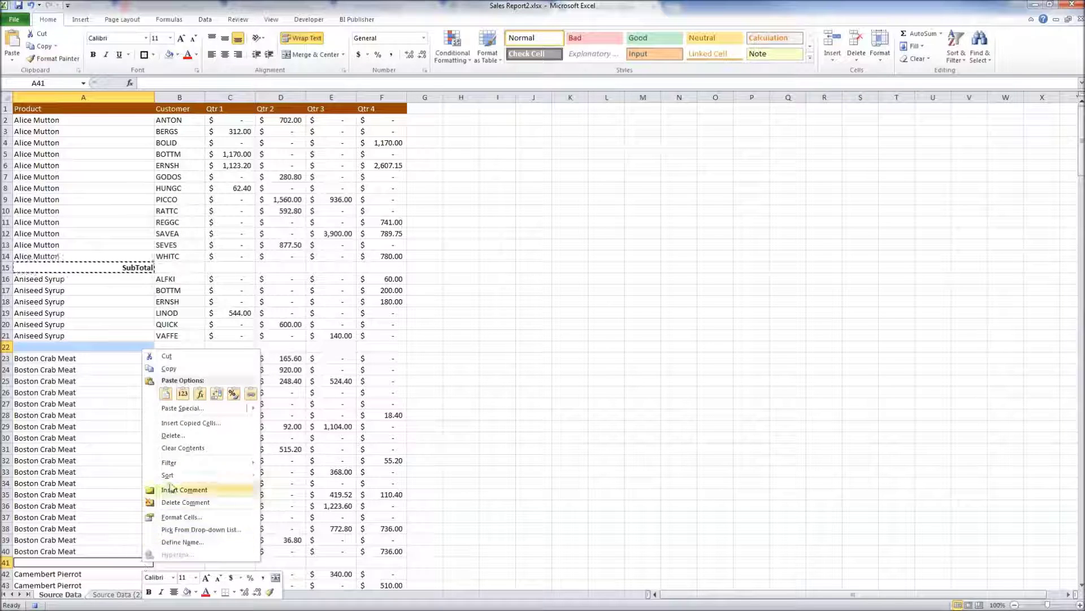
pyautogui.click(166, 393)
pyautogui.scroll(-9, 162, 477)
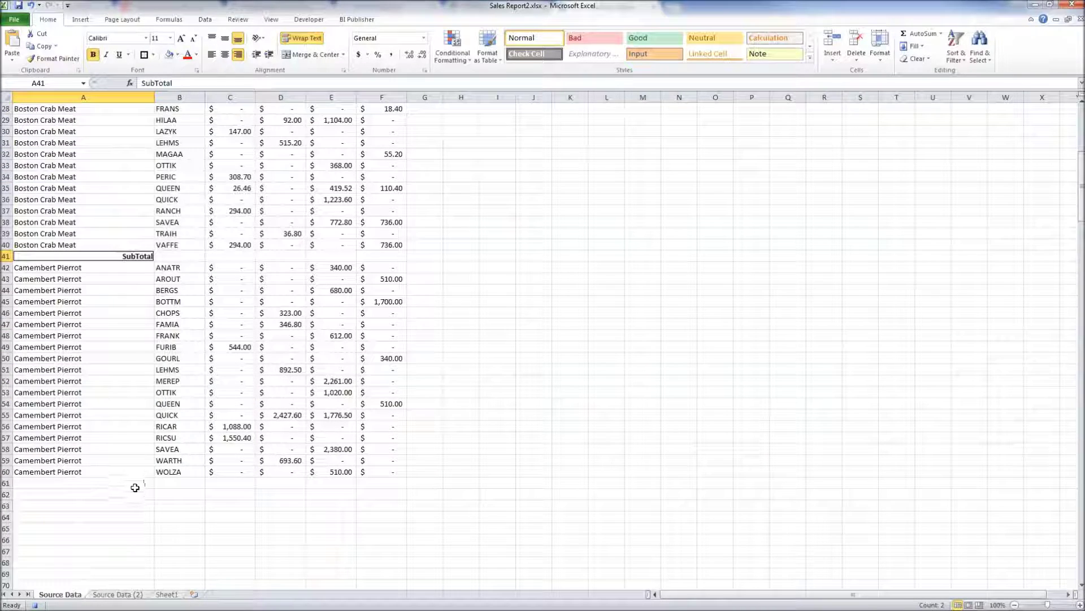
pyautogui.rightClick(145, 485)
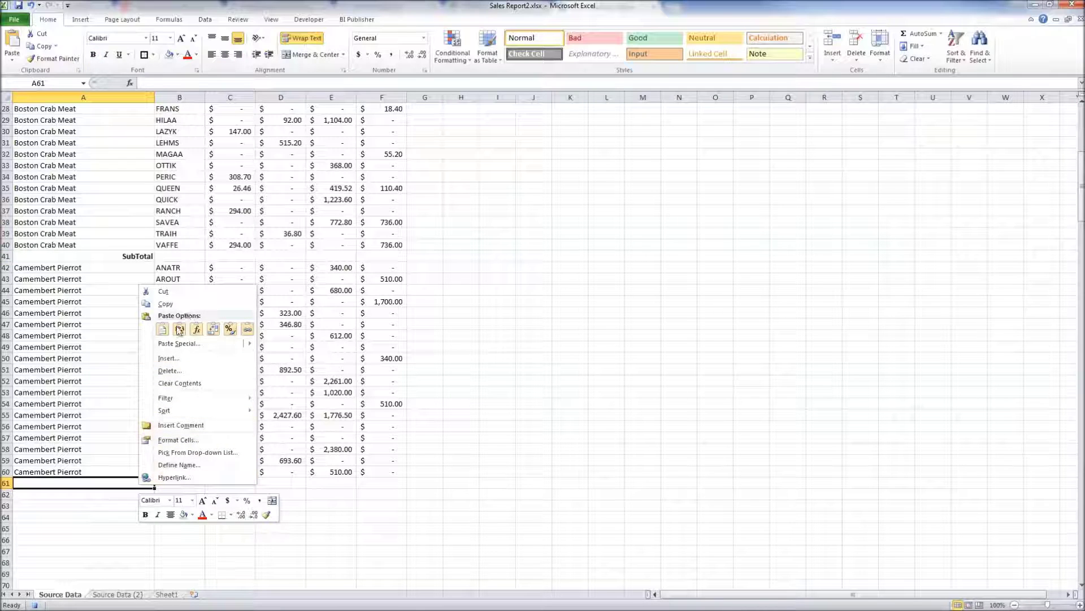
pyautogui.click(163, 333)
# Sum the Alice Mutton sales C2:C14 in cell C15 and fill the formula across to F15.
pyautogui.scroll(9, 189, 325)
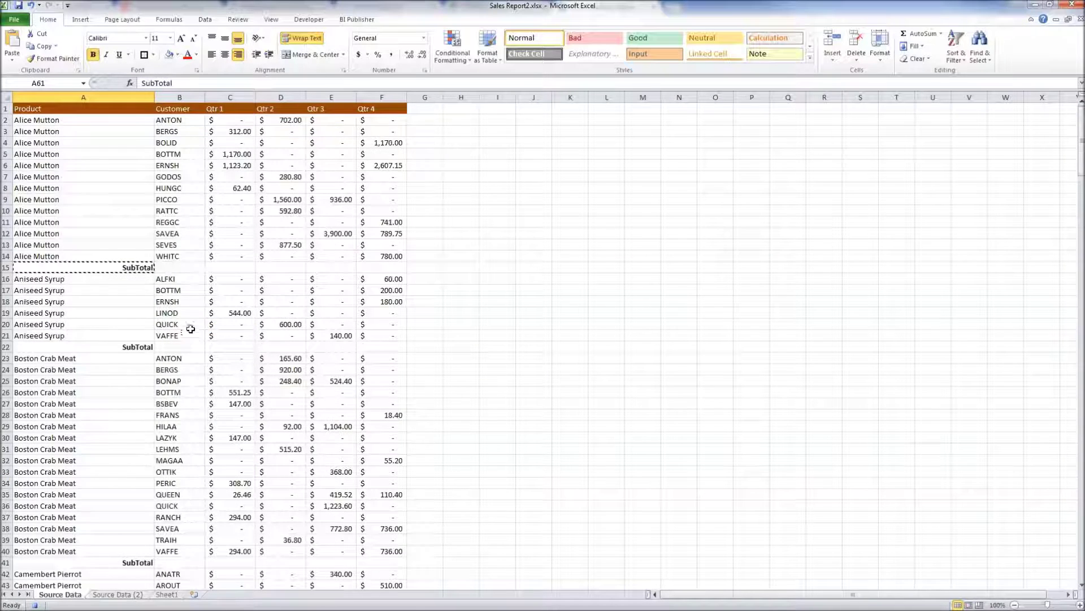
pyautogui.click(245, 271)
pyautogui.press('Escape')
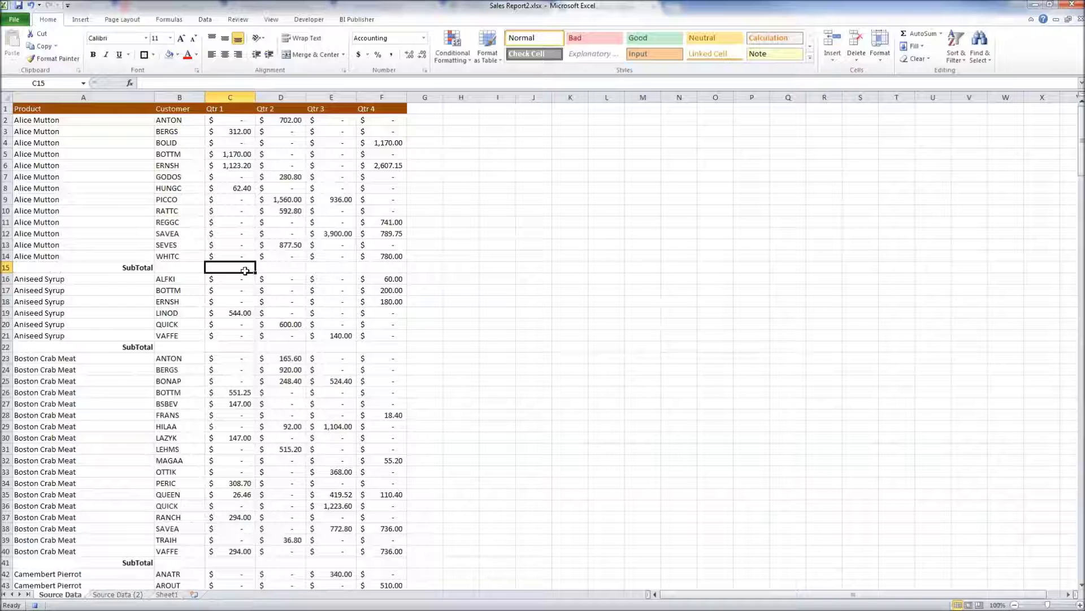
pyautogui.write('=sum')
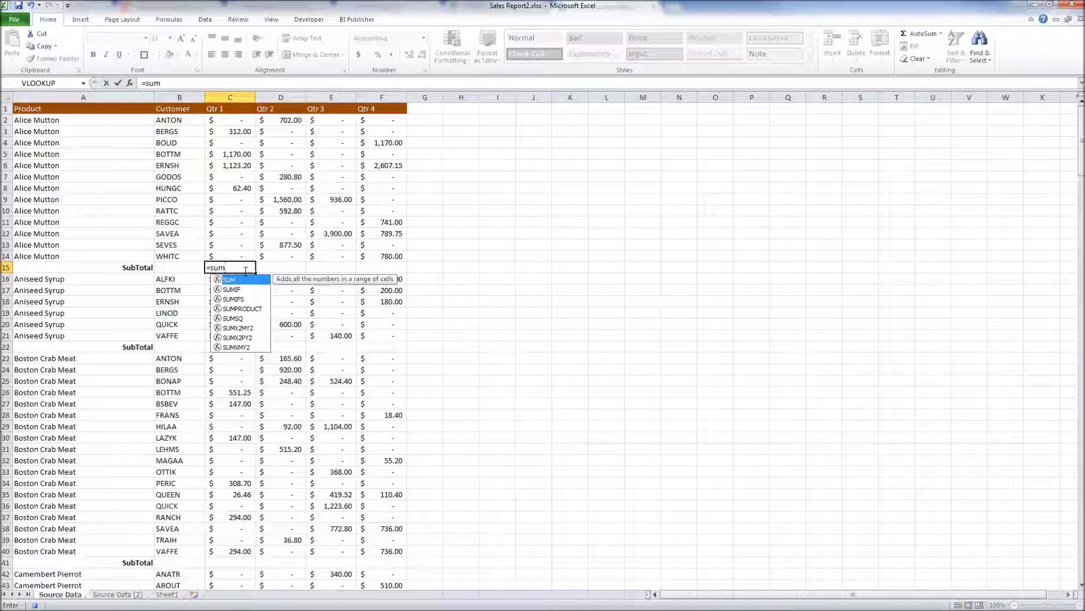
pyautogui.write('(')
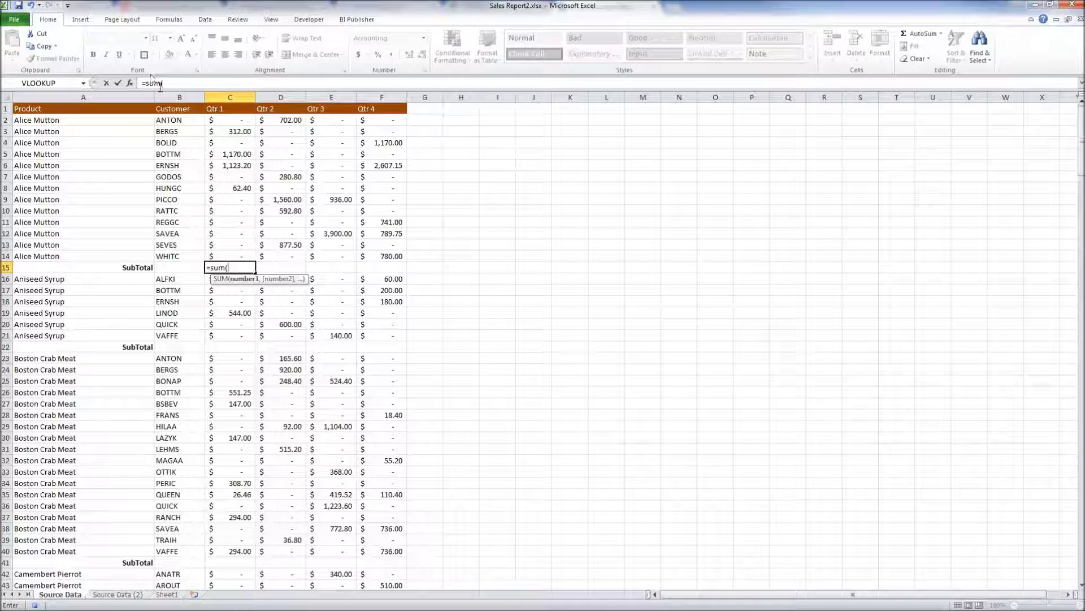
pyautogui.moveTo(232, 121); pyautogui.dragTo(243, 251)
pyautogui.press('Return')
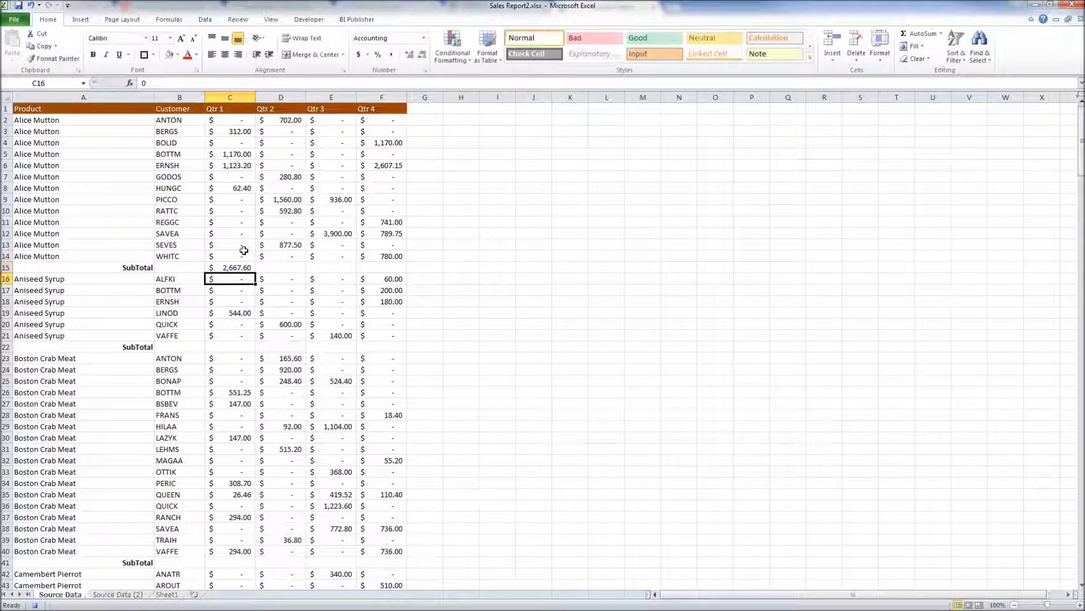
pyautogui.click(248, 268)
pyautogui.moveTo(256, 272); pyautogui.dragTo(360, 267)
# Sum the Aniseed Syrup sales C16:C21 in cell C22 and fill the formula across to F22.
pyautogui.click(238, 346)
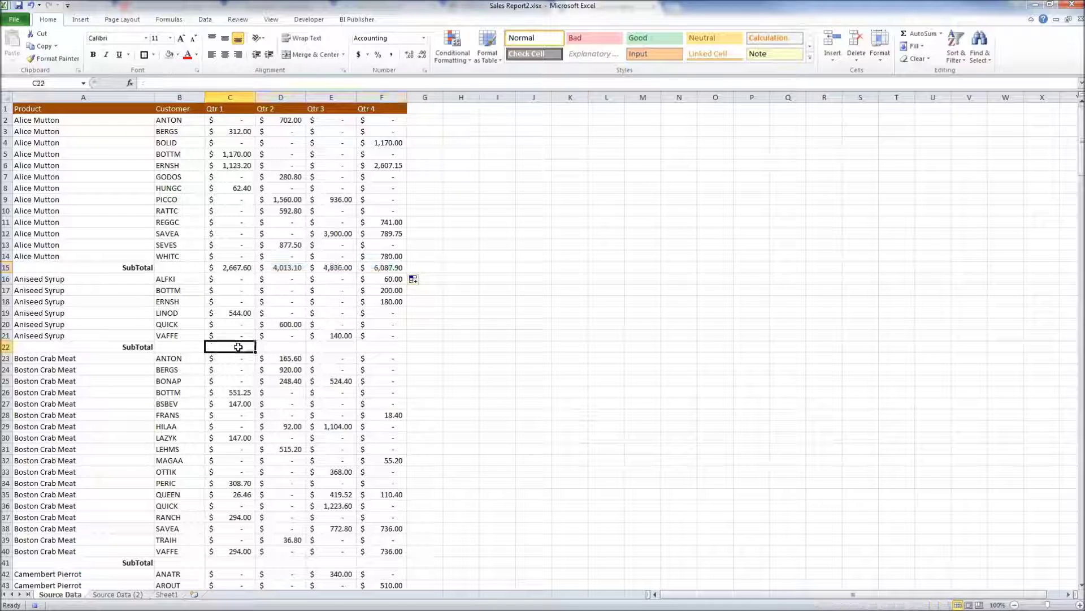
pyautogui.write('=sum(')
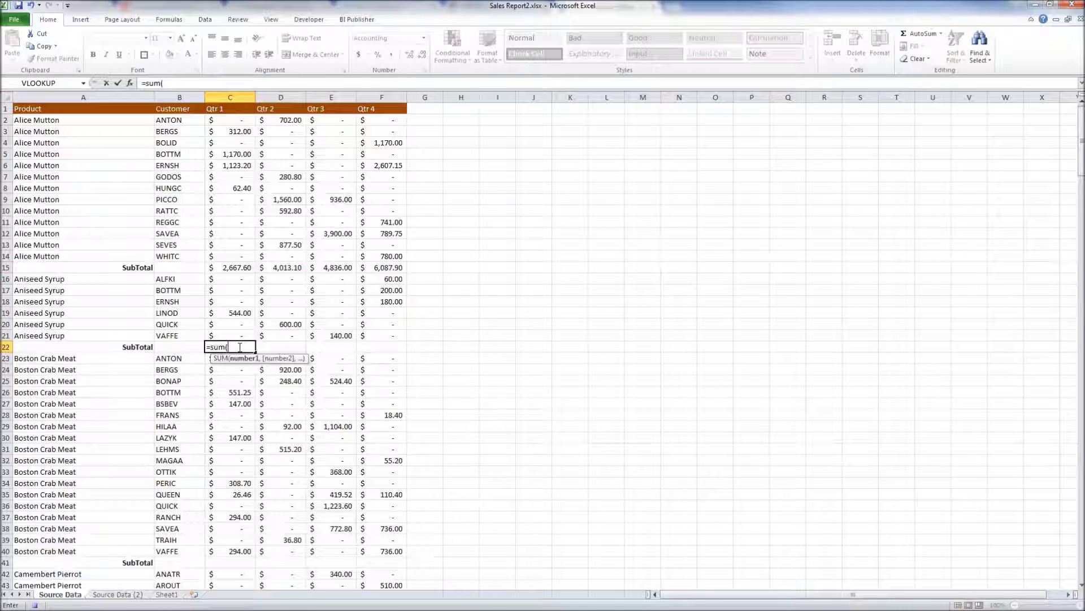
pyautogui.moveTo(226, 275); pyautogui.dragTo(240, 333)
pyautogui.press('Return')
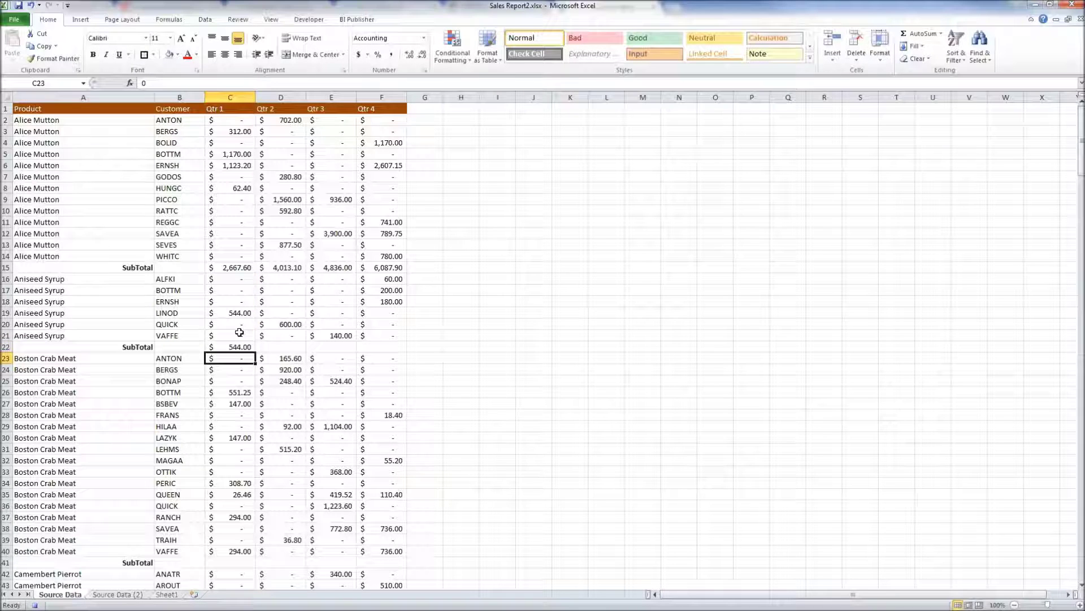
pyautogui.click(238, 346)
pyautogui.moveTo(255, 352); pyautogui.dragTo(395, 351)
# Sum the Boston Crab Meat sales C23:C40 in cell C41 and fill the formula across to F41.
pyautogui.scroll(-3, 382, 407)
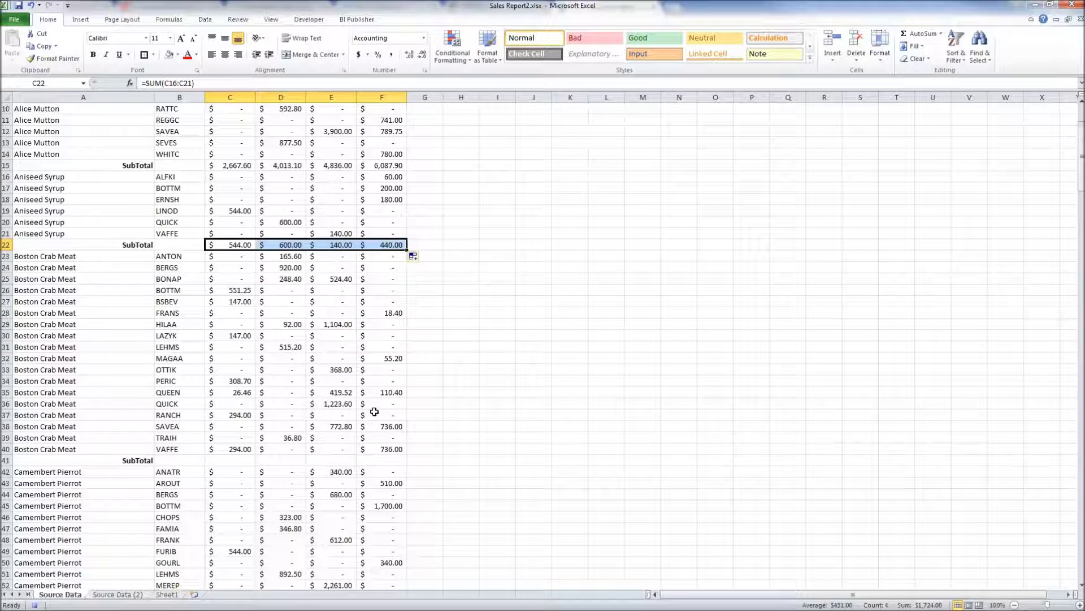
pyautogui.click(246, 463)
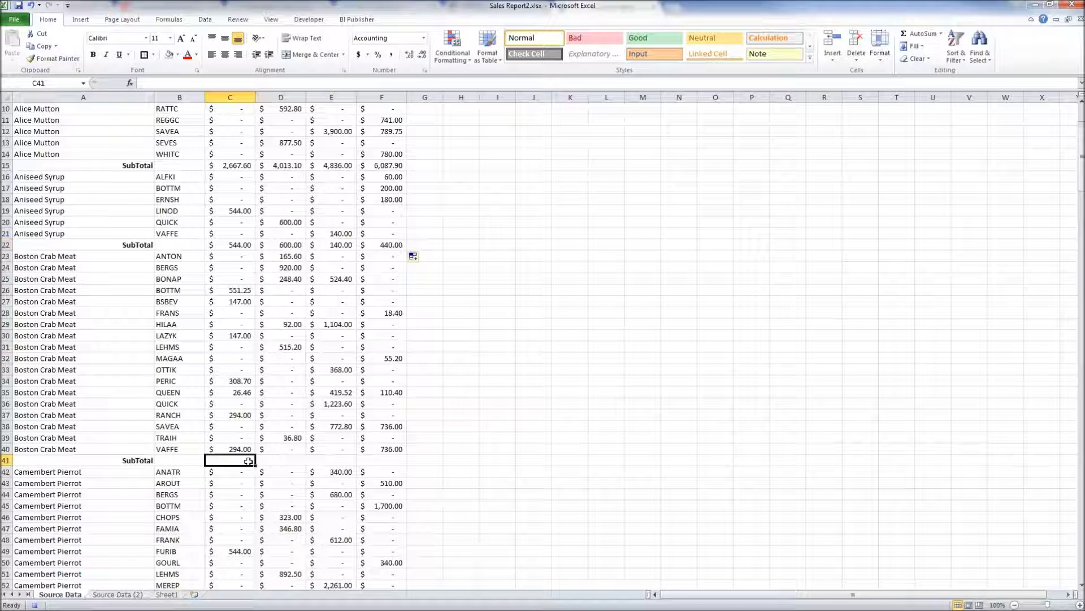
pyautogui.write('=sum(')
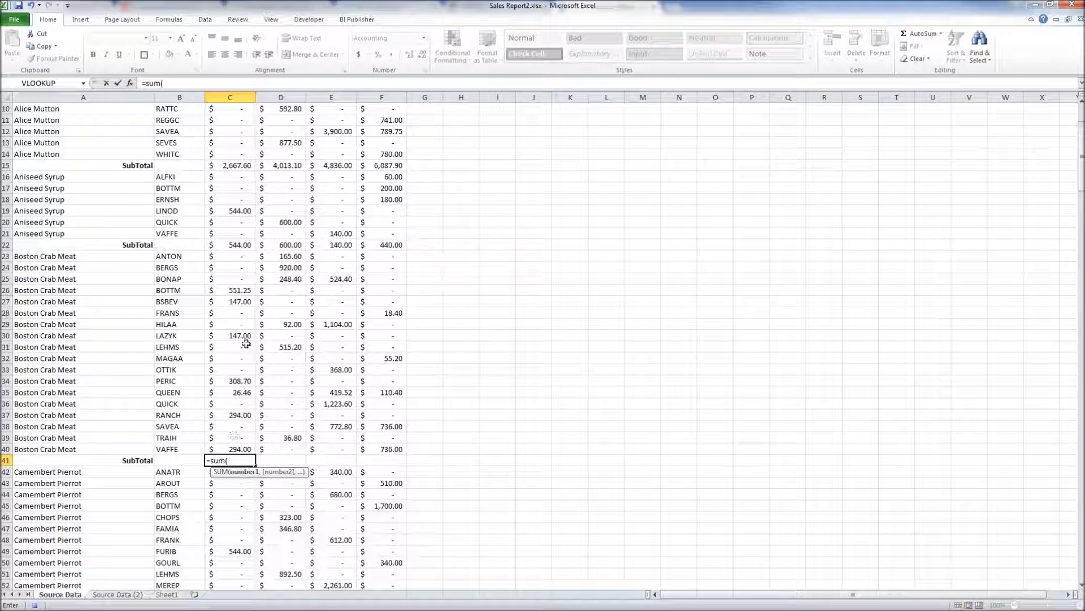
pyautogui.moveTo(248, 257); pyautogui.dragTo(246, 450)
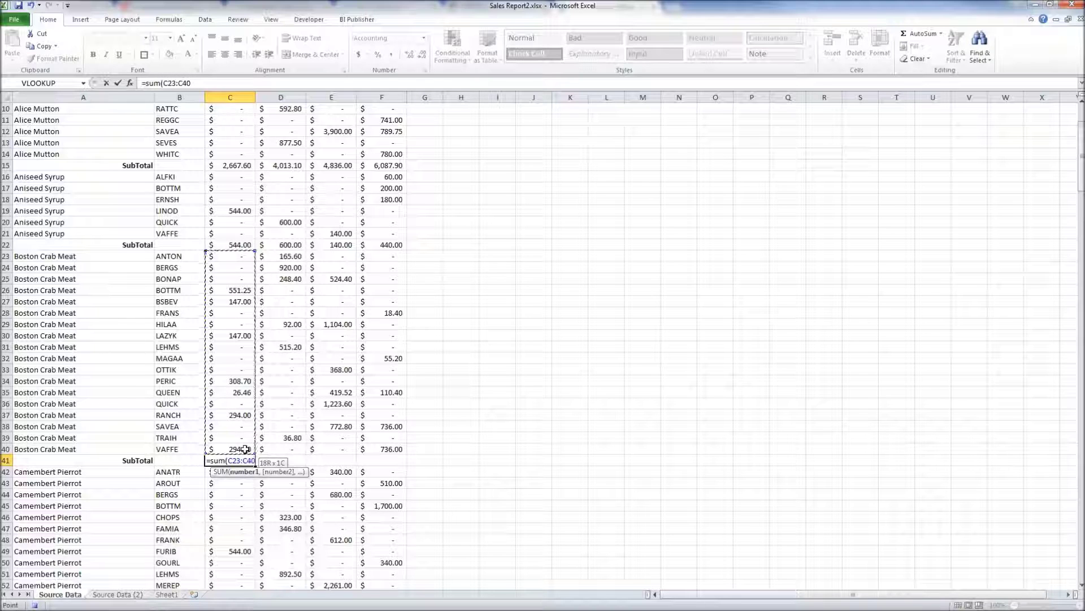
pyautogui.press('Return')
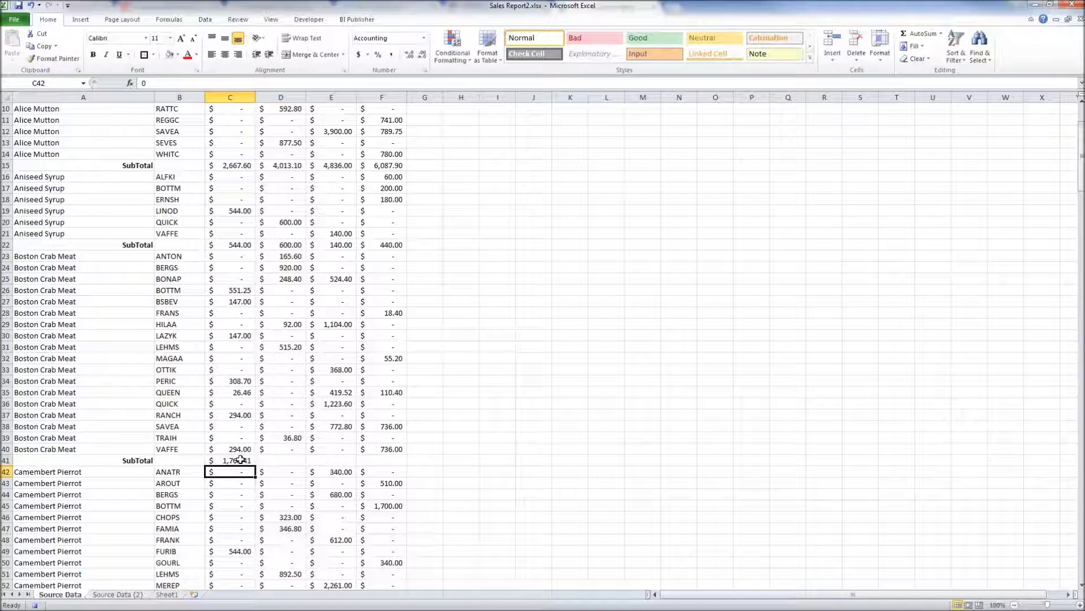
pyautogui.click(249, 460)
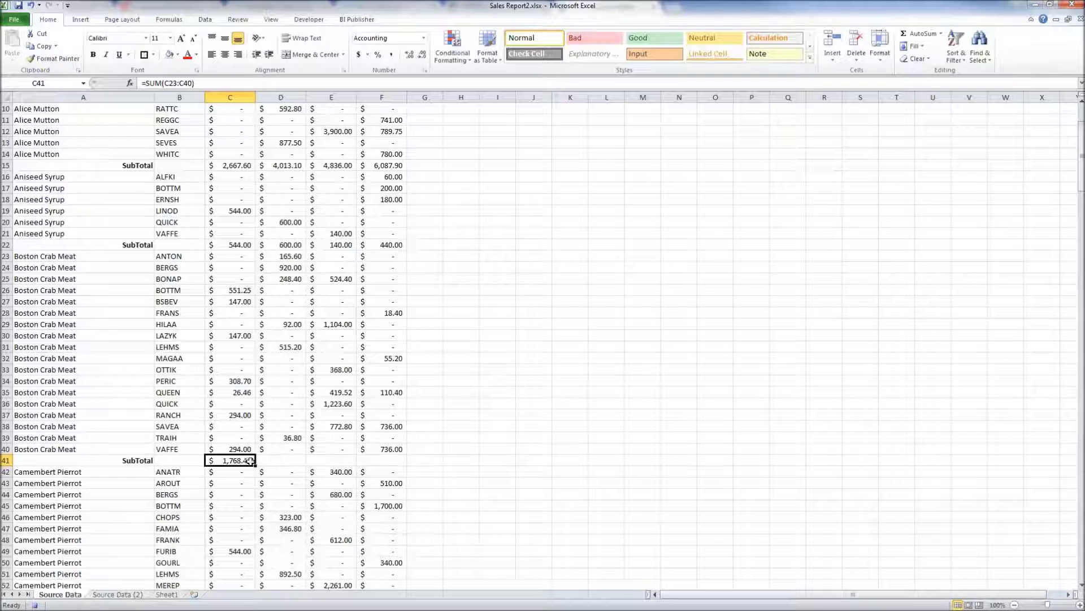
pyautogui.moveTo(255, 464); pyautogui.dragTo(405, 463)
# Sum the Camembert Pierrot sales C42:C60 in cell C61 and fill the formula across to F61.
pyautogui.scroll(-6, 325, 495)
pyautogui.click(240, 484)
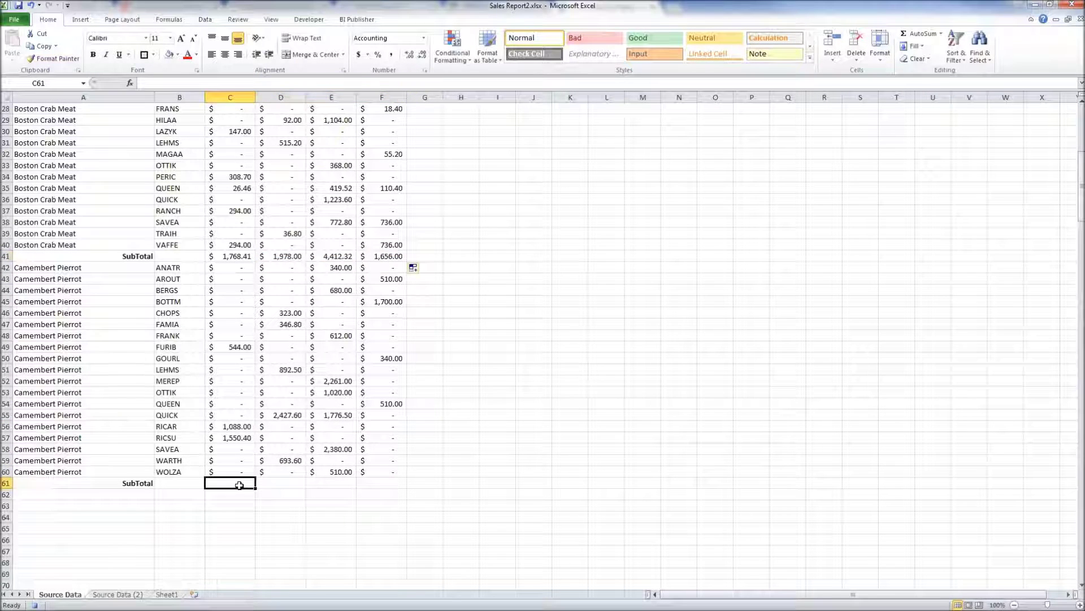
pyautogui.write('=sum(')
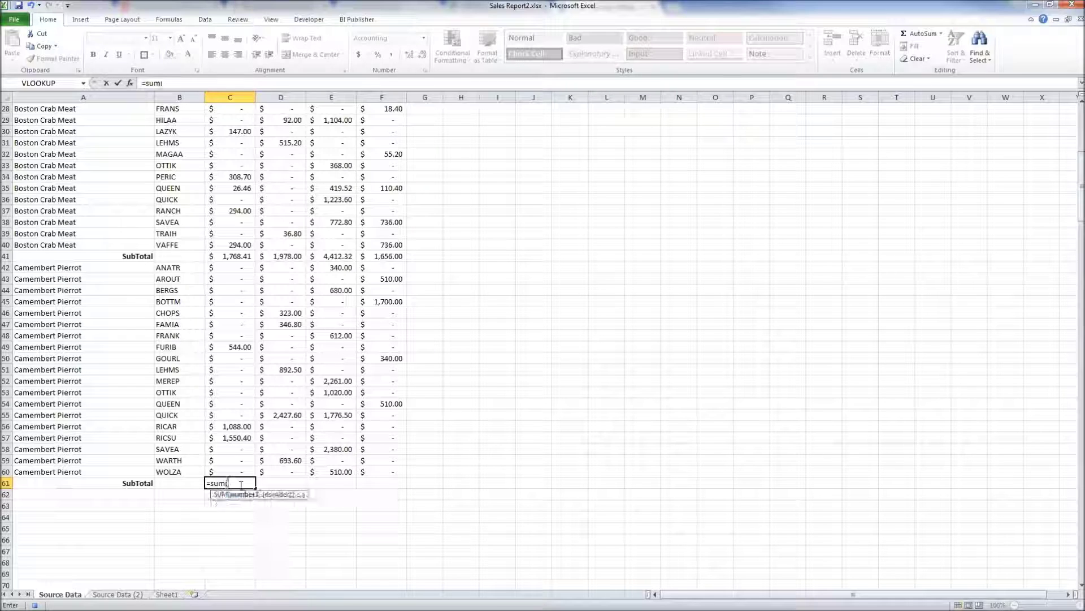
pyautogui.moveTo(243, 267); pyautogui.dragTo(252, 473)
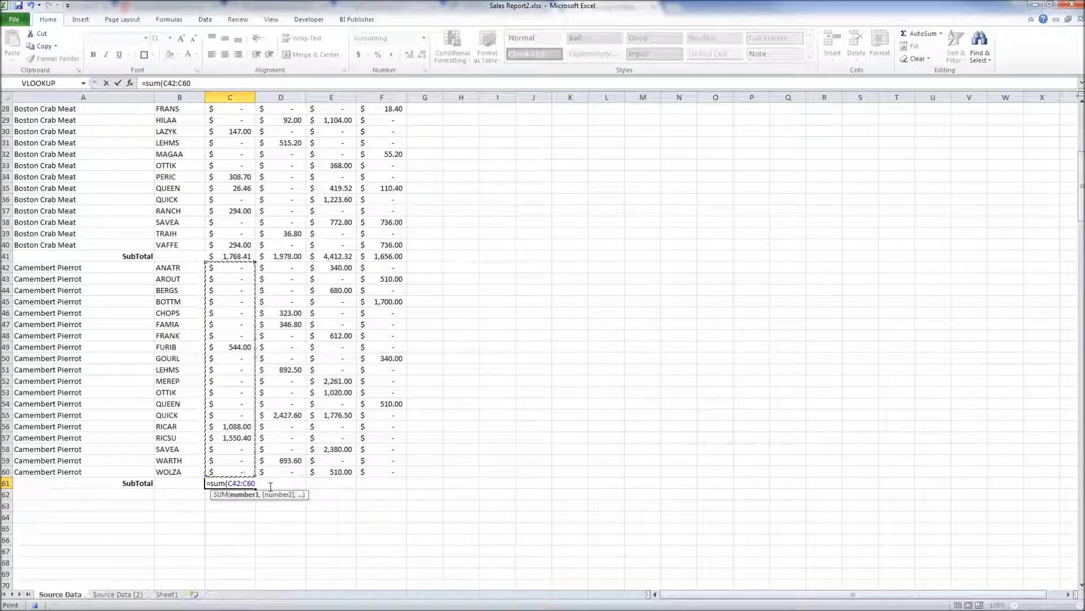
pyautogui.write(')')
pyautogui.press('Return')
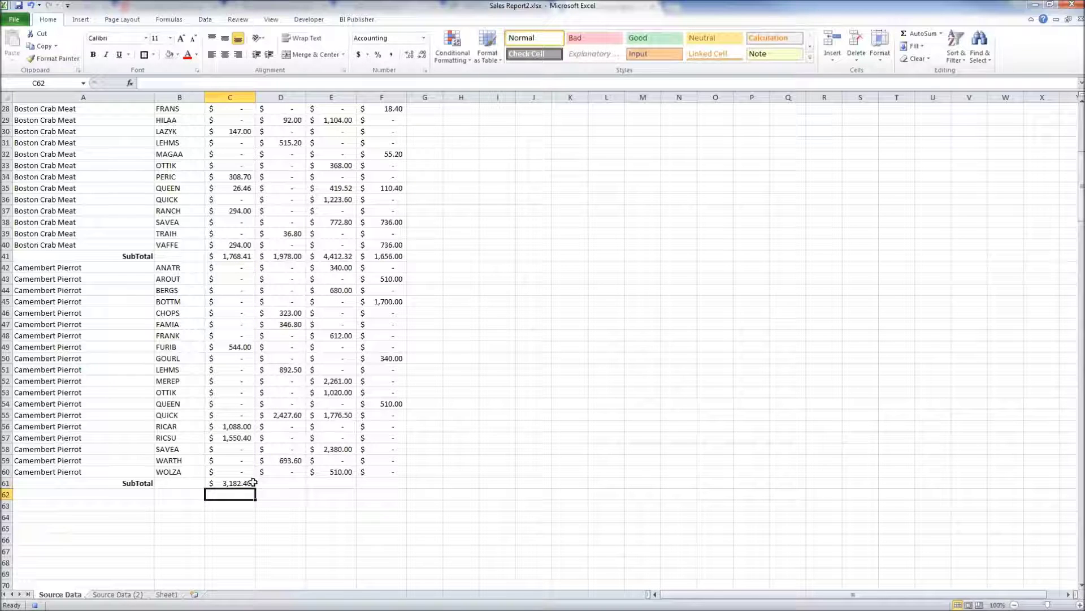
pyautogui.click(253, 482)
pyautogui.moveTo(256, 487); pyautogui.dragTo(400, 485)
pyautogui.moveTo(280, 505); pyautogui.dragTo(281, 516)
# Apply a box border around the Camembert Pierrot subtotal row A61:F61 and the Boston Crab Meat subtotal row A41:F41.
pyautogui.moveTo(54, 480); pyautogui.dragTo(399, 484)
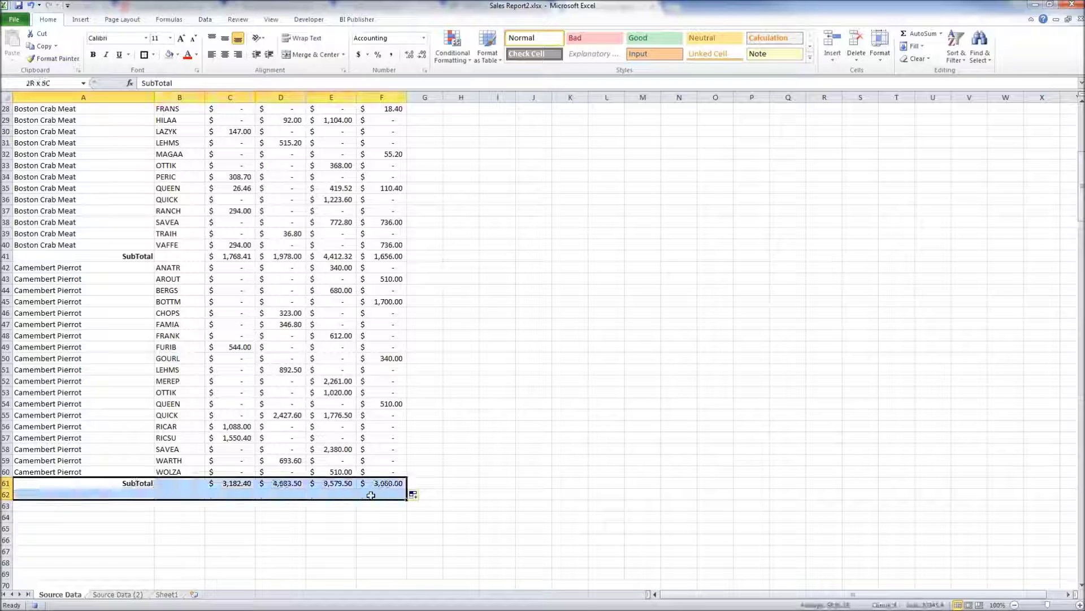
pyautogui.click(143, 55)
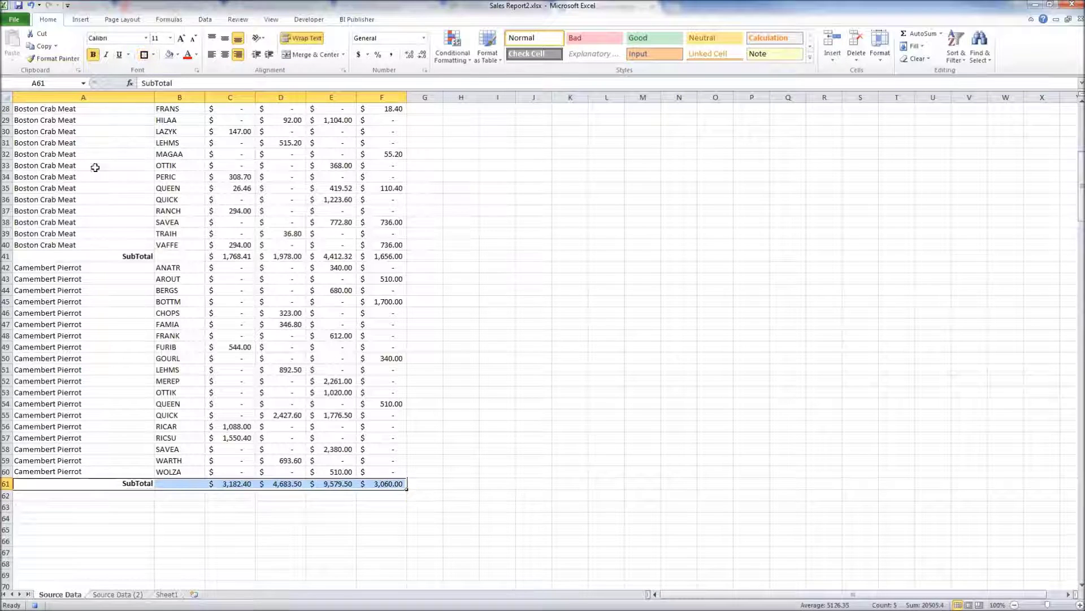
pyautogui.moveTo(63, 256); pyautogui.dragTo(371, 252)
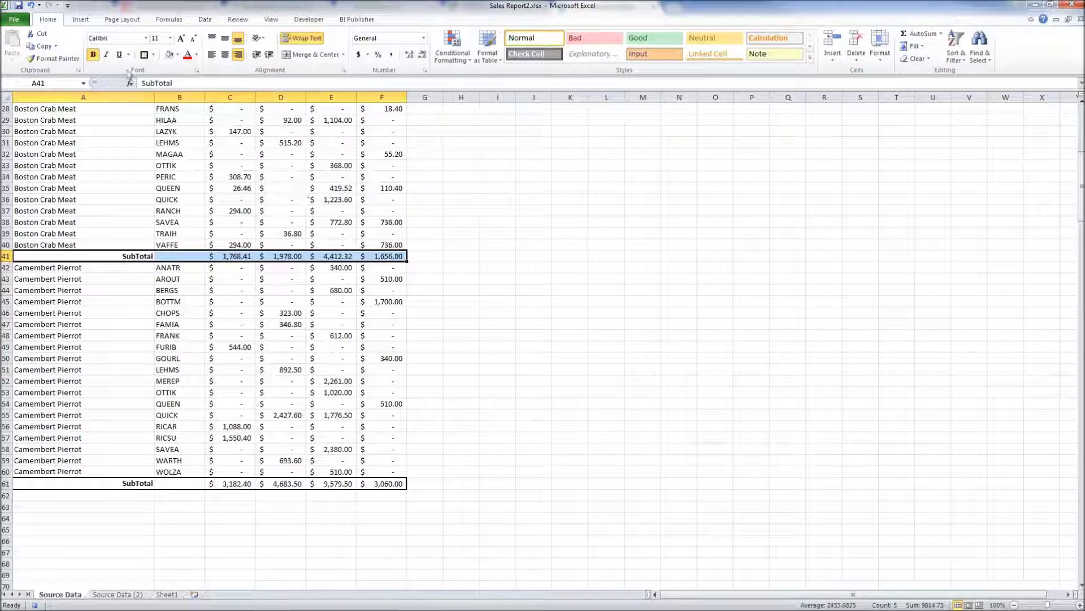
pyautogui.click(144, 54)
# Apply a box border around the Aniseed Syrup subtotal row A22:F22 and the Alice Mutton subtotal row A15:F15.
pyautogui.scroll(9, 137, 192)
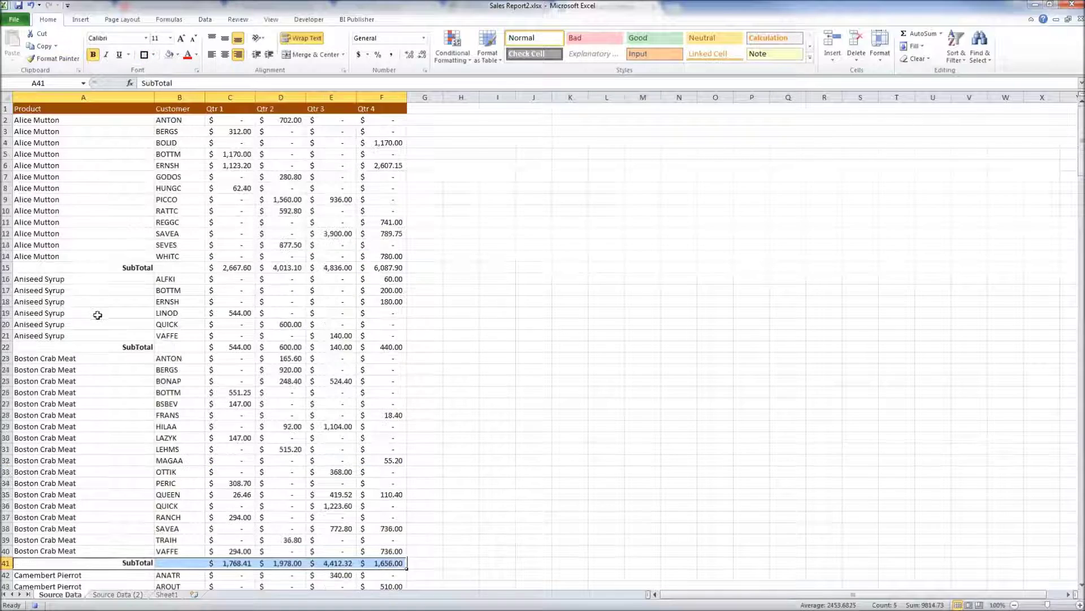
pyautogui.moveTo(43, 346); pyautogui.dragTo(378, 346)
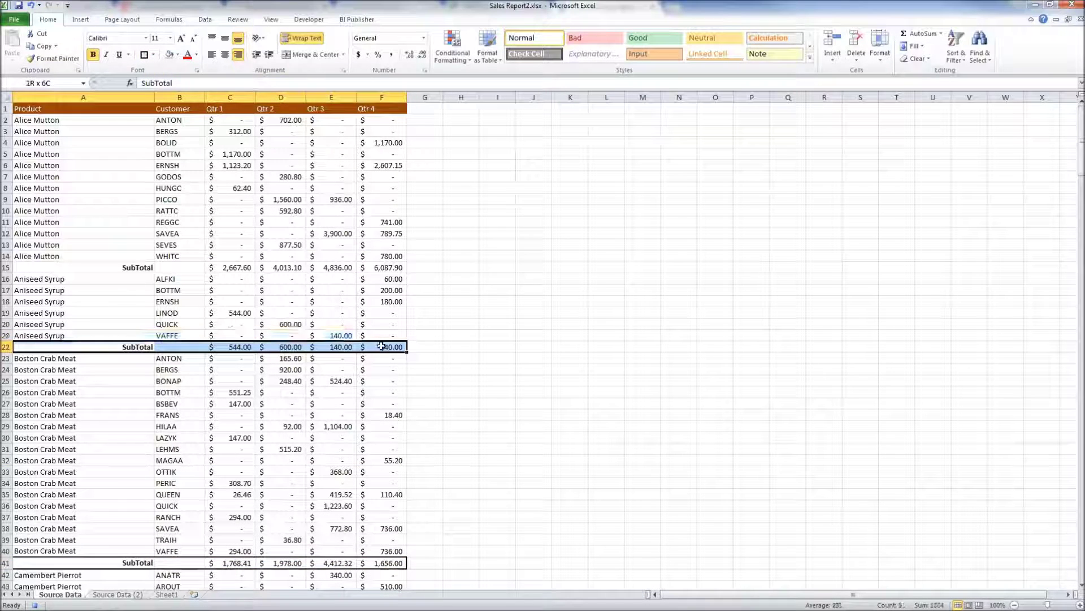
pyautogui.click(144, 55)
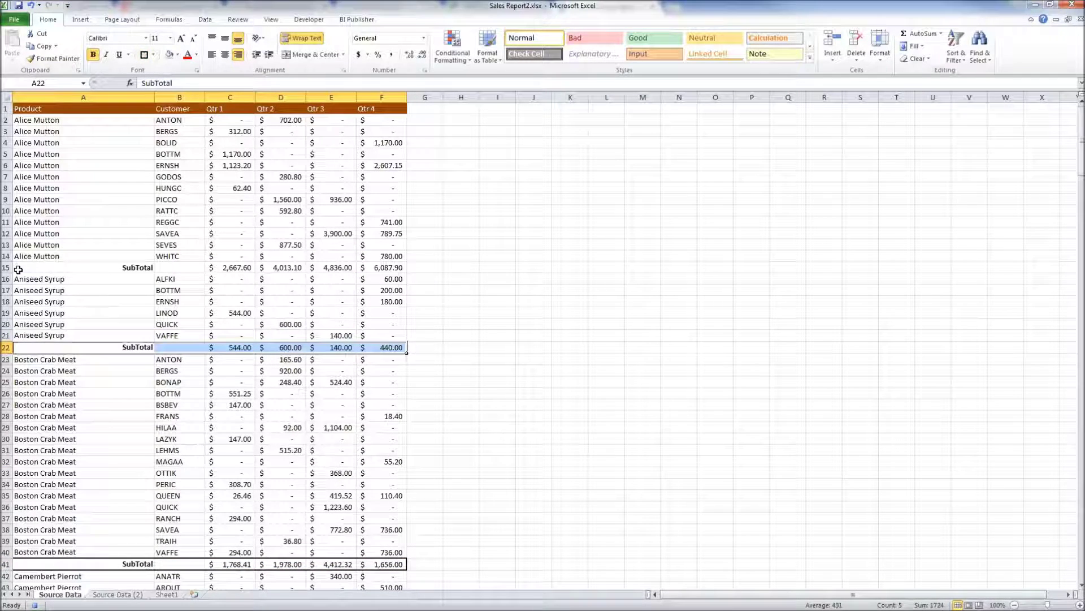
pyautogui.moveTo(20, 267); pyautogui.dragTo(378, 274)
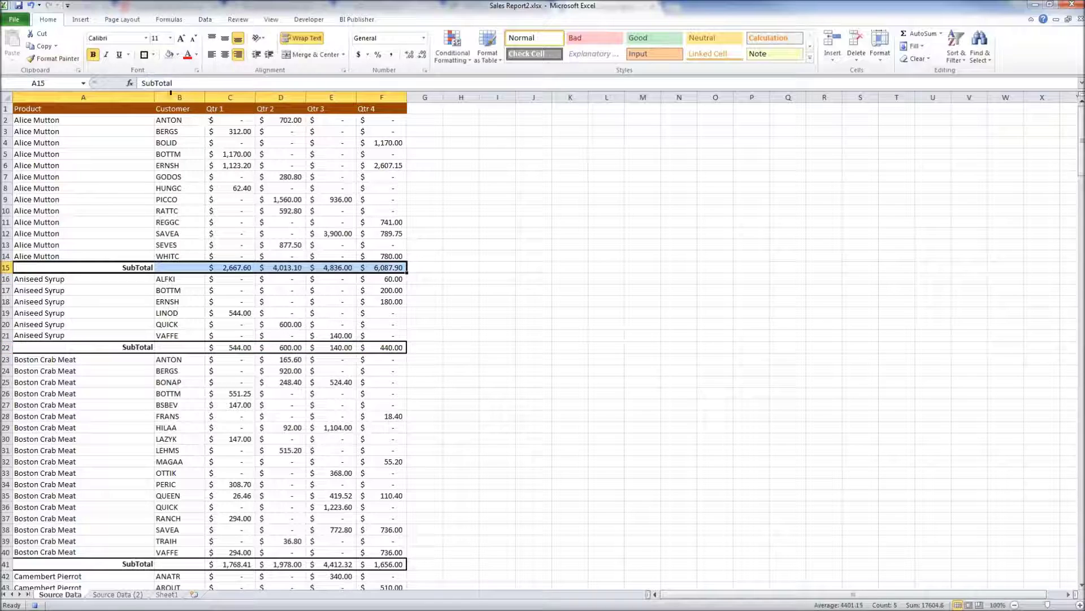
pyautogui.click(144, 55)
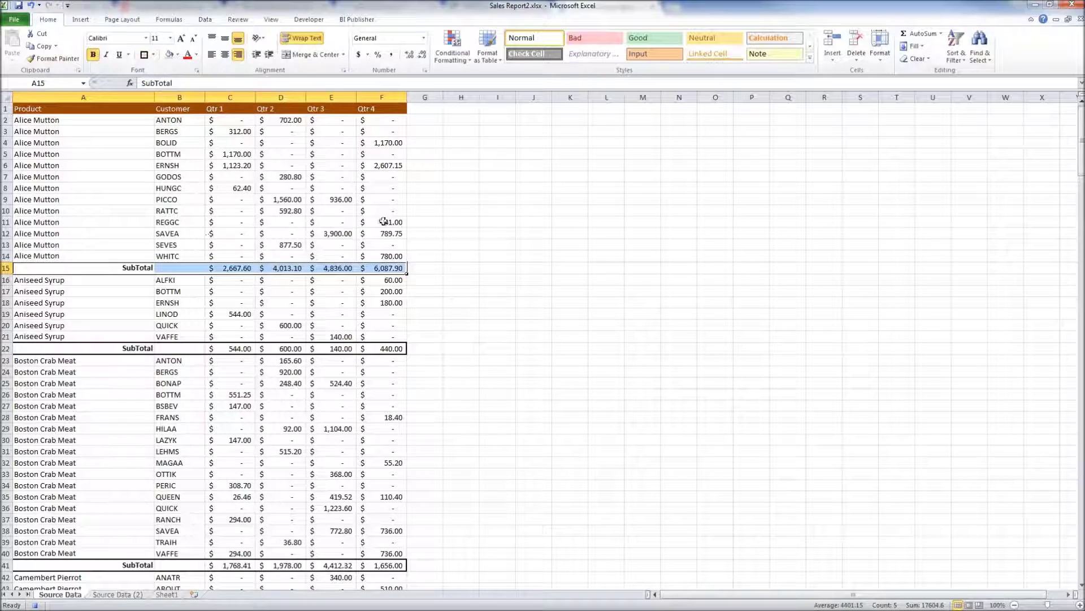
pyautogui.click(483, 201)
pyautogui.scroll(-7, 434, 288)
pyautogui.scroll(-2, 434, 288)
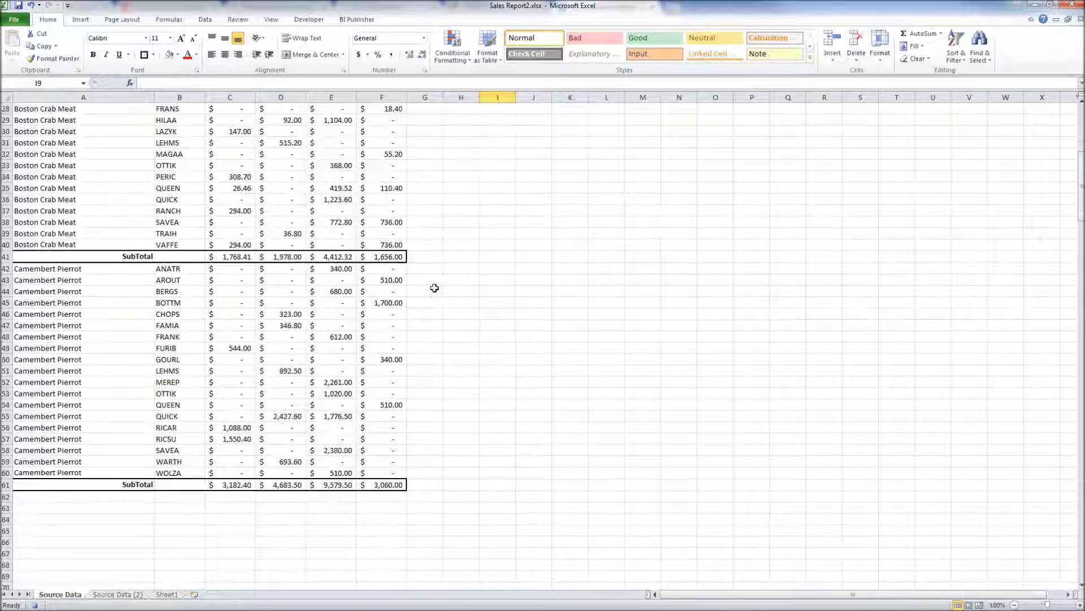
pyautogui.scroll(9, 434, 289)
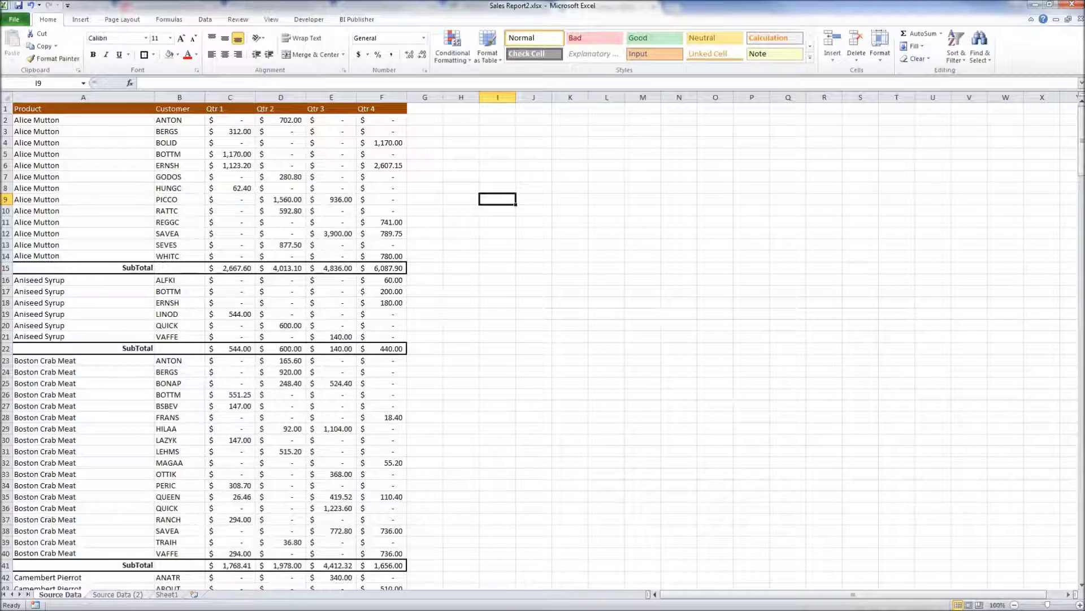
# Switch to the Source Data (2) sheet and look through its product rows for existing subtotals.
pyautogui.click(118, 594)
pyautogui.scroll(-6, 399, 413)
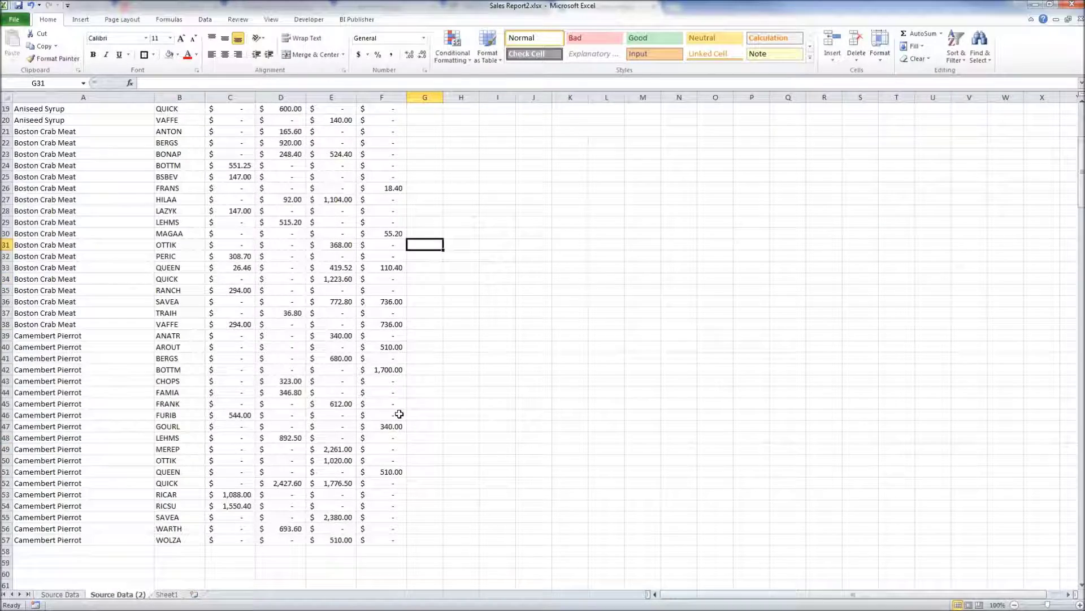
pyautogui.scroll(-5, 399, 414)
pyautogui.scroll(11, 400, 414)
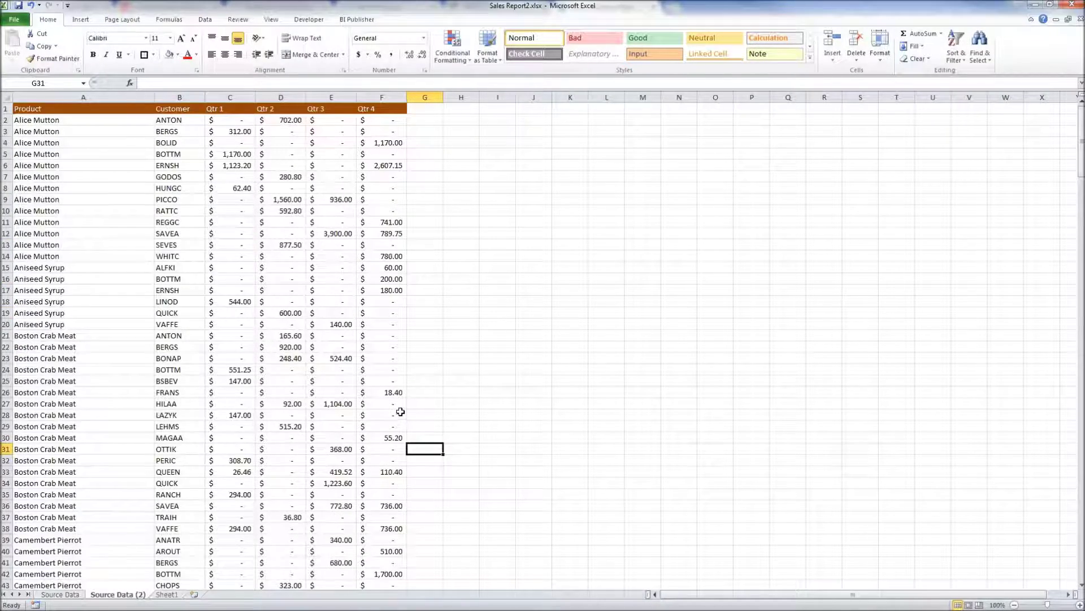
pyautogui.scroll(-9, 401, 412)
pyautogui.scroll(9, 400, 412)
# Run Macro3 from This Workbook on the Source Data (2) sheet and check the product groups' subtotal rows.
pyautogui.click(311, 20)
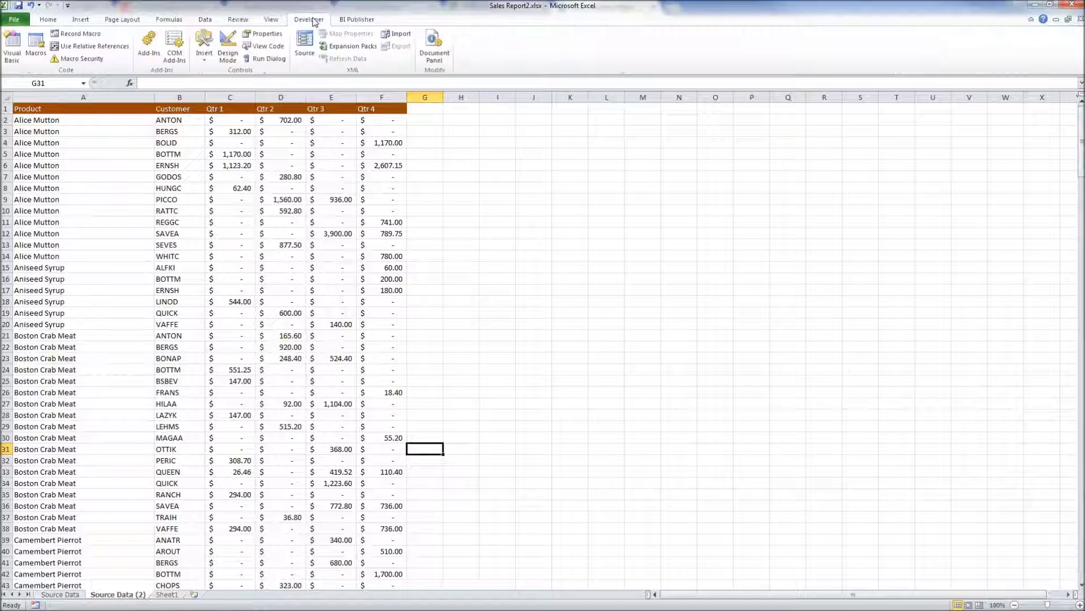
pyautogui.click(37, 42)
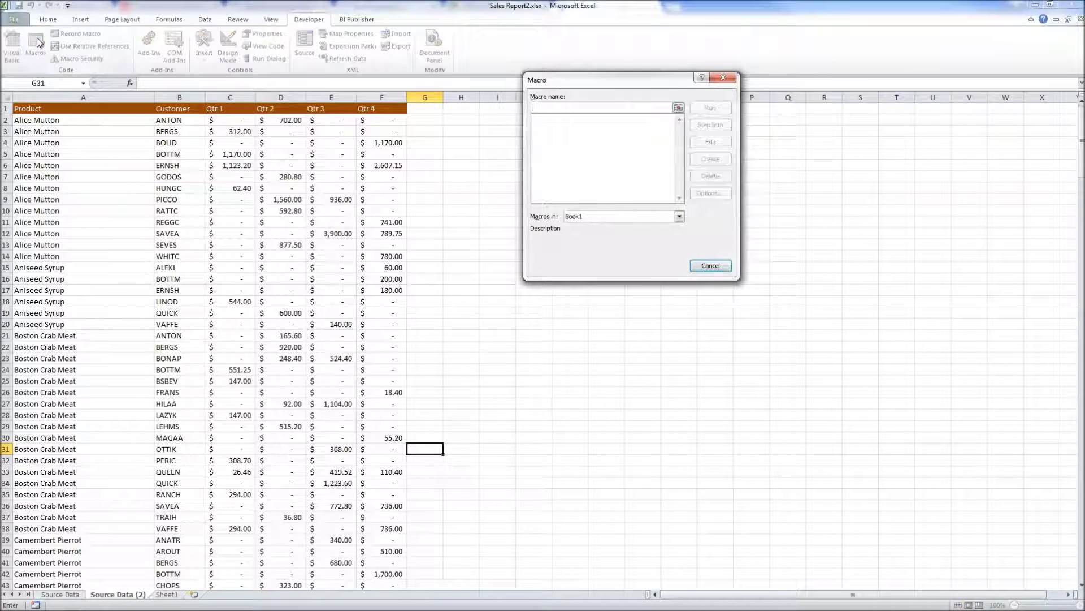
pyautogui.click(679, 216)
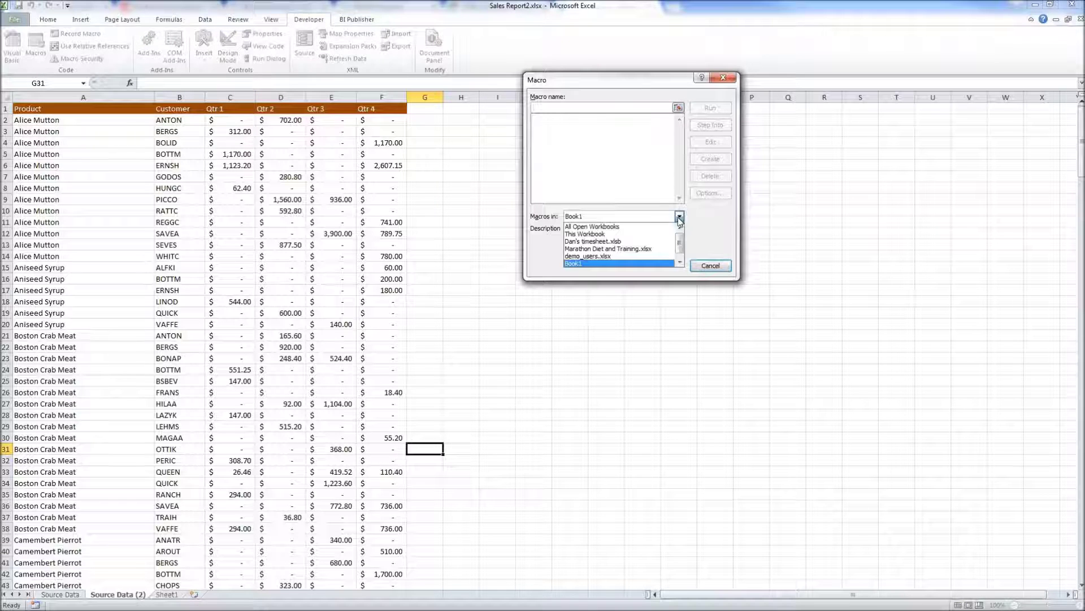
pyautogui.click(629, 234)
pyautogui.click(549, 119)
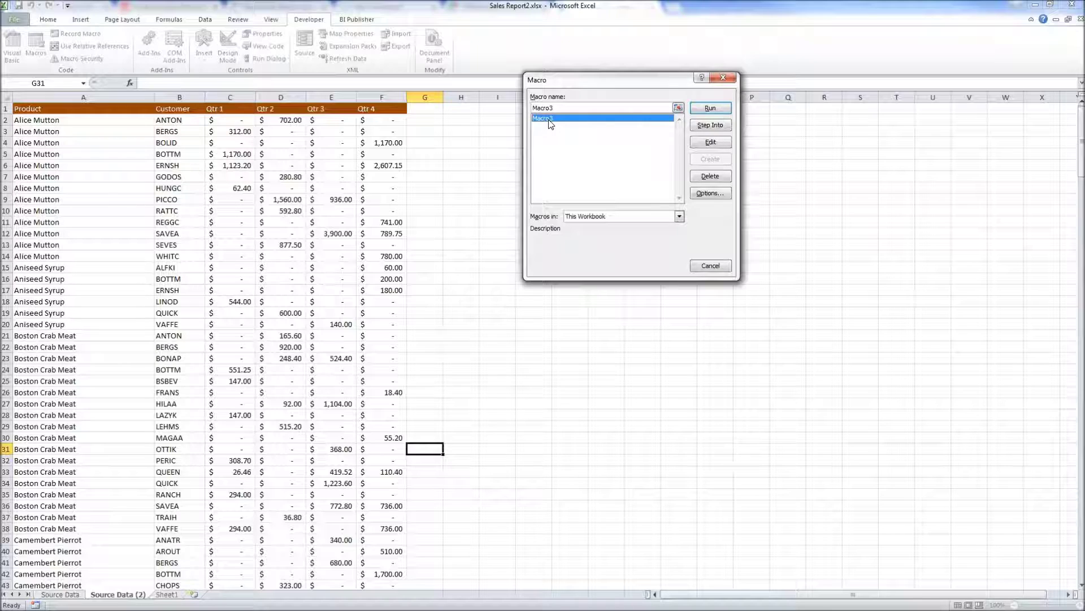
pyautogui.click(712, 108)
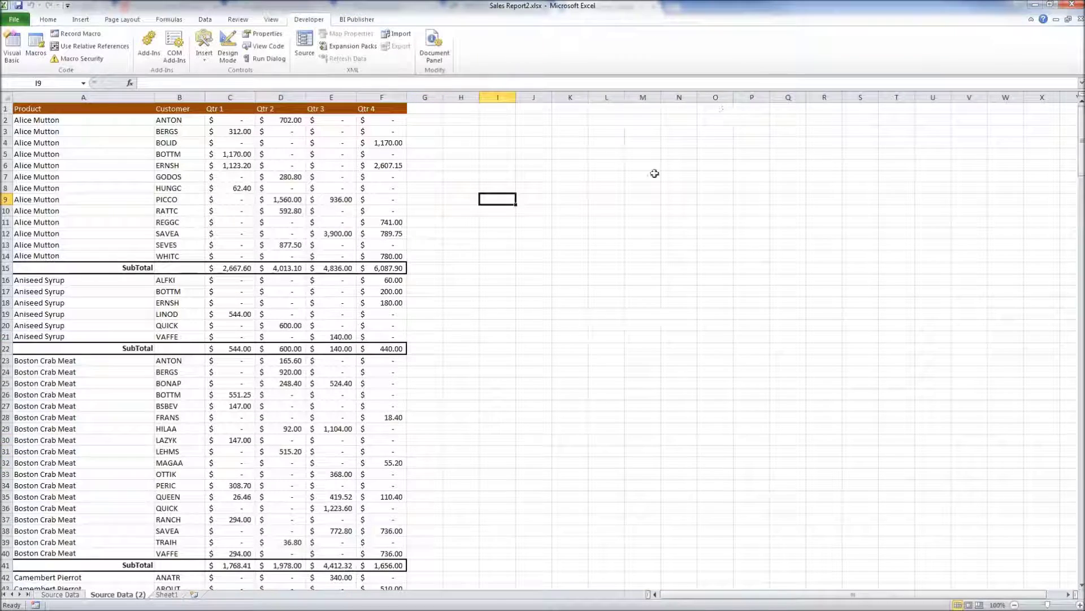
pyautogui.scroll(-9, 495, 313)
pyautogui.scroll(9, 495, 312)
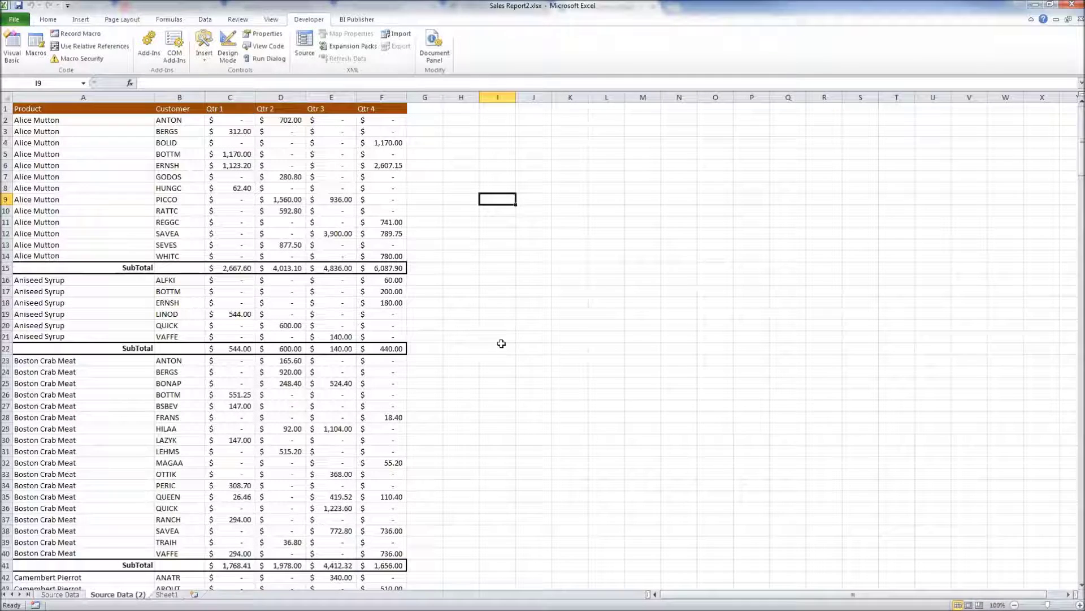